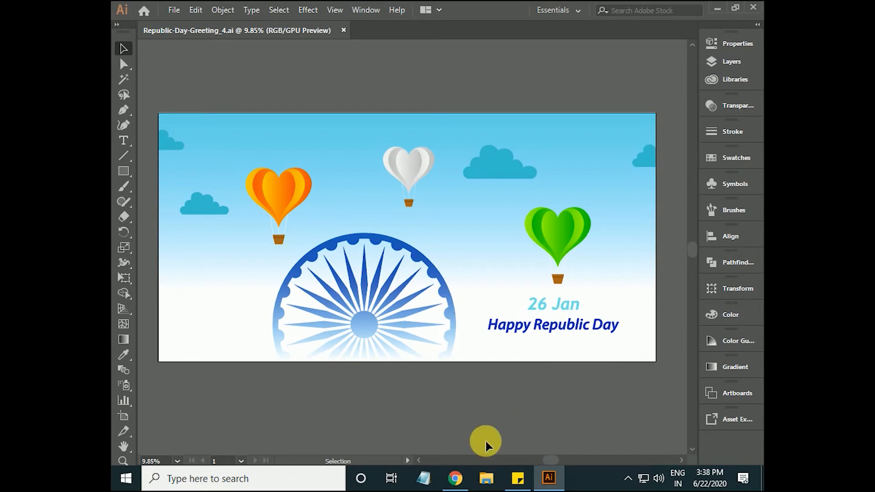
Switch to Chrome, open the Adobe Stock contributor dashboard and review the earnings, the 12-week trend and the portfolio
left_click(455, 478)
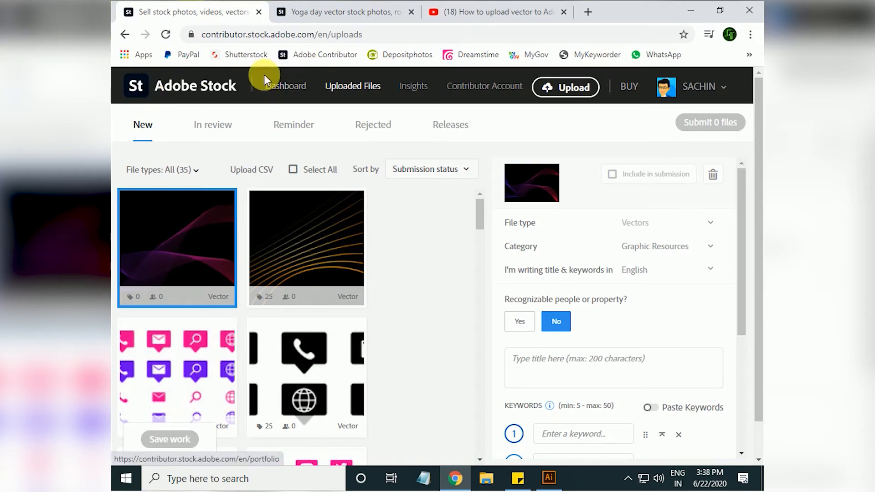
left_click(287, 86)
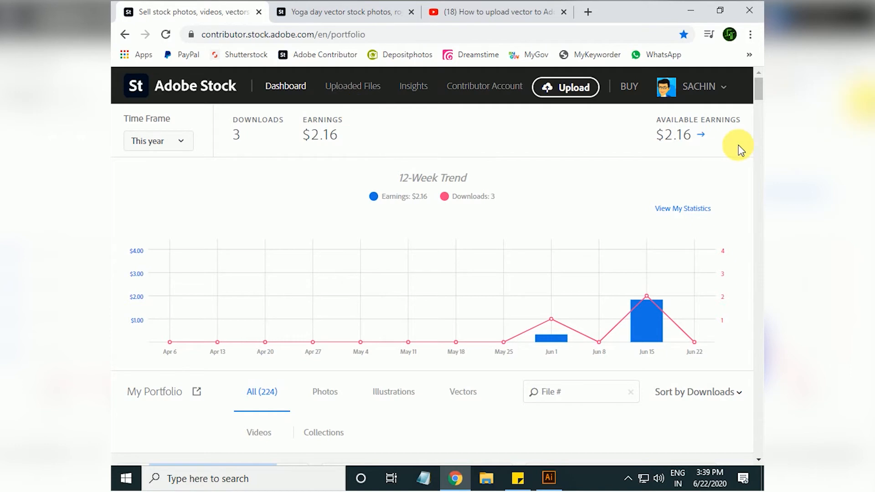
mouse_move(758, 91)
left_mouse_down()
mouse_move(758, 101)
mouse_move(757, 93)
left_mouse_up()
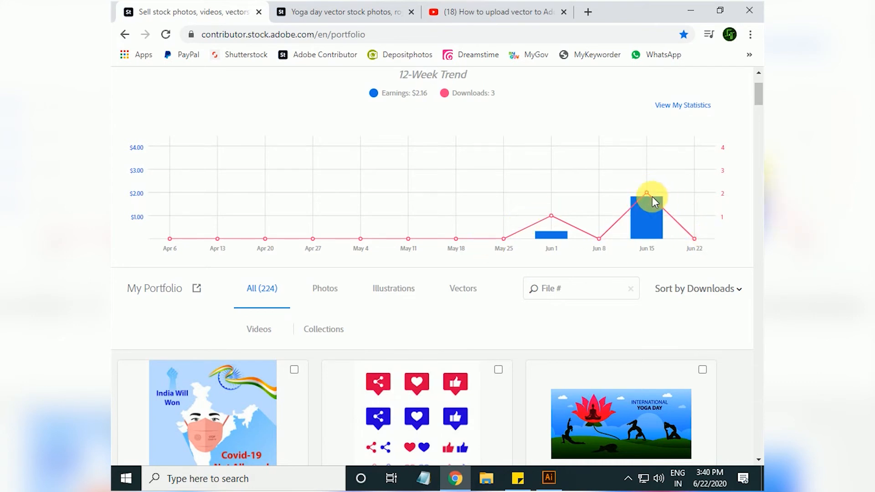
scroll(364, 234, "down", 1)
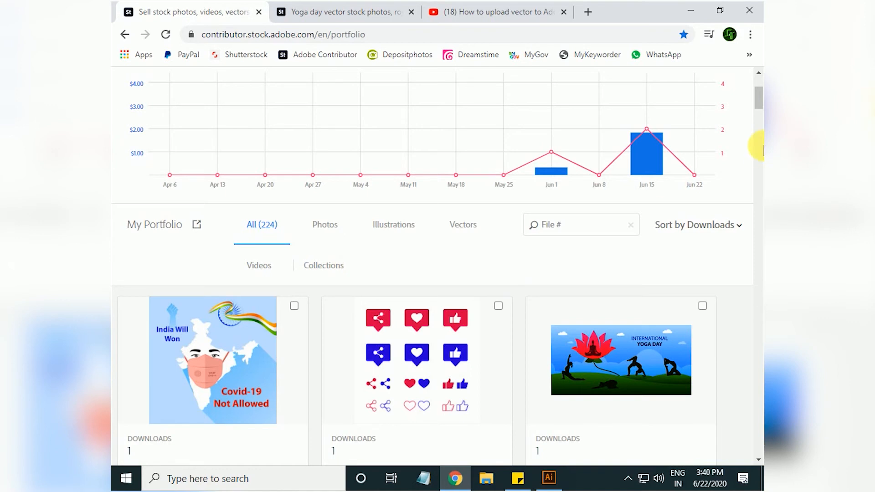
mouse_move(758, 100)
left_mouse_down()
mouse_move(759, 191)
mouse_move(761, 109)
left_mouse_up()
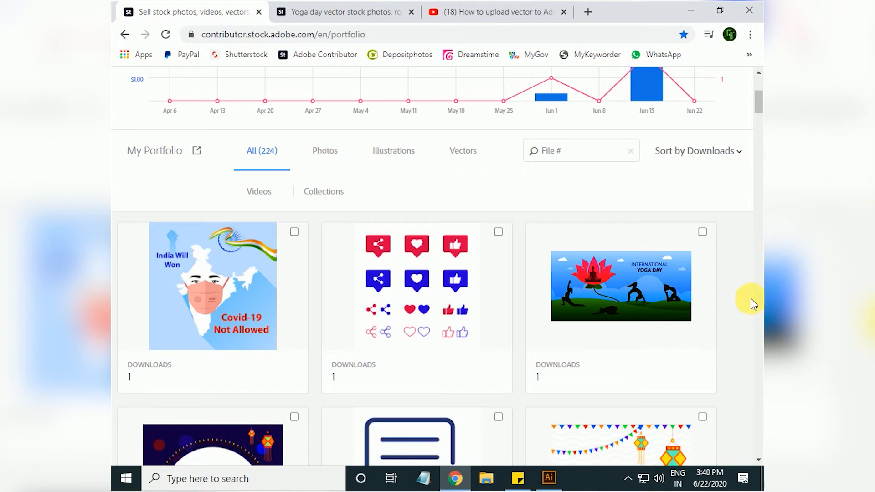
Browse the portfolio by file type, viewing the photos, illustrations, vectors and videos in turn
left_click(329, 155)
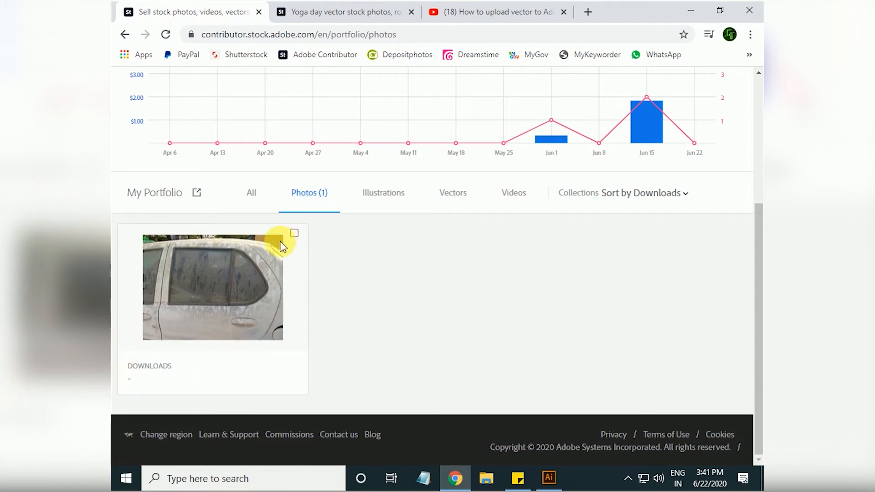
left_click(394, 194)
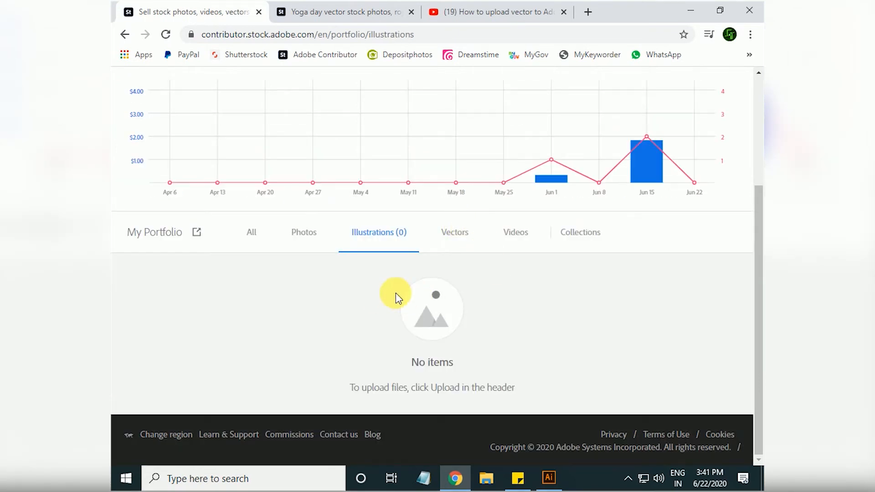
left_click(455, 231)
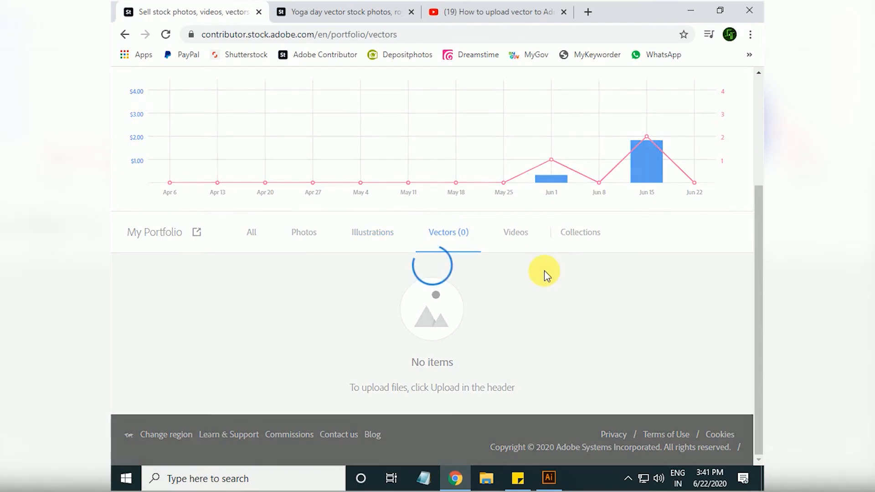
scroll(534, 270, "down", 2)
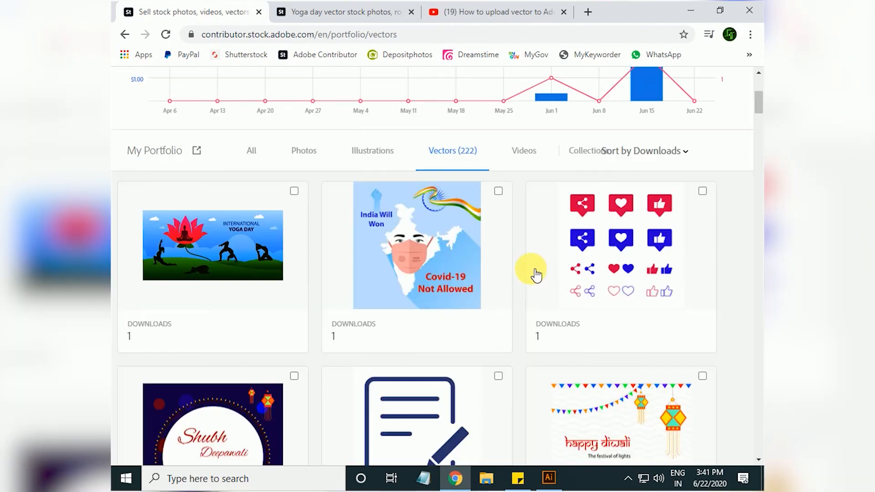
left_click_drag(760, 107, 762, 103)
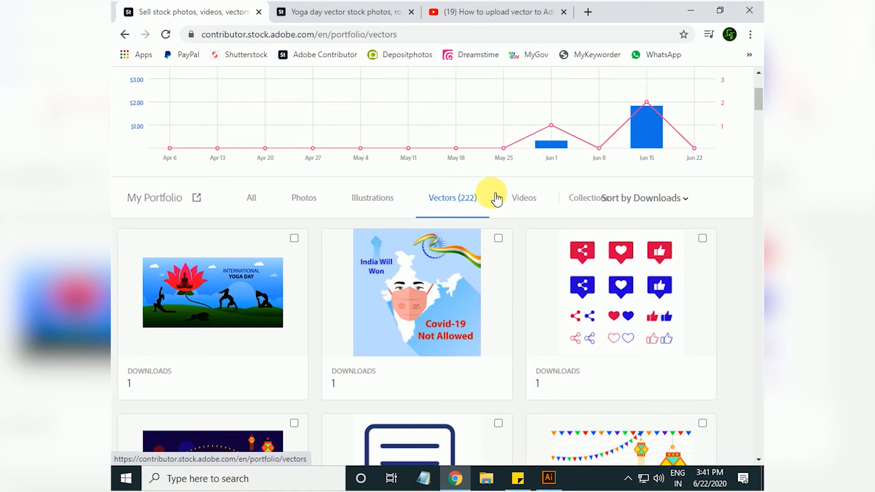
left_click_drag(760, 105, 761, 132)
left_click_drag(758, 122, 761, 102)
left_click(523, 267)
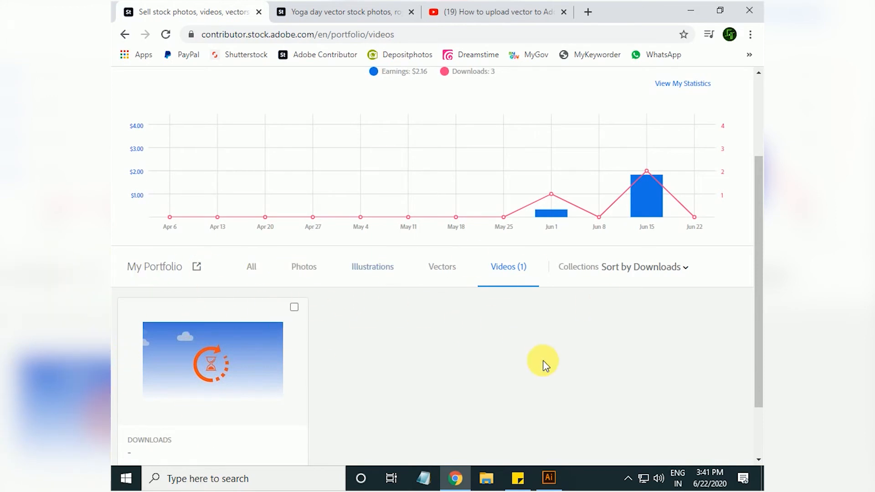
scroll(555, 356, "down", 2)
Open the uploaded files and look through the new files that are not yet submitted
scroll(563, 345, "up", 5)
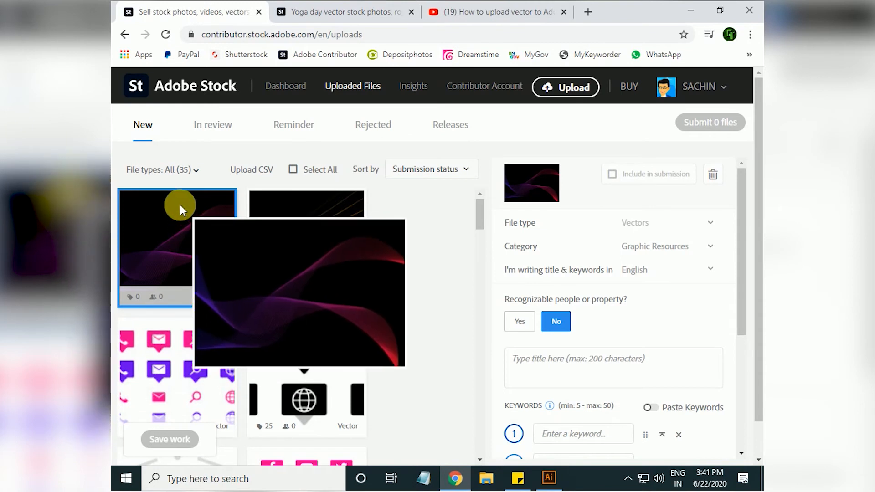
scroll(344, 307, "down", 8)
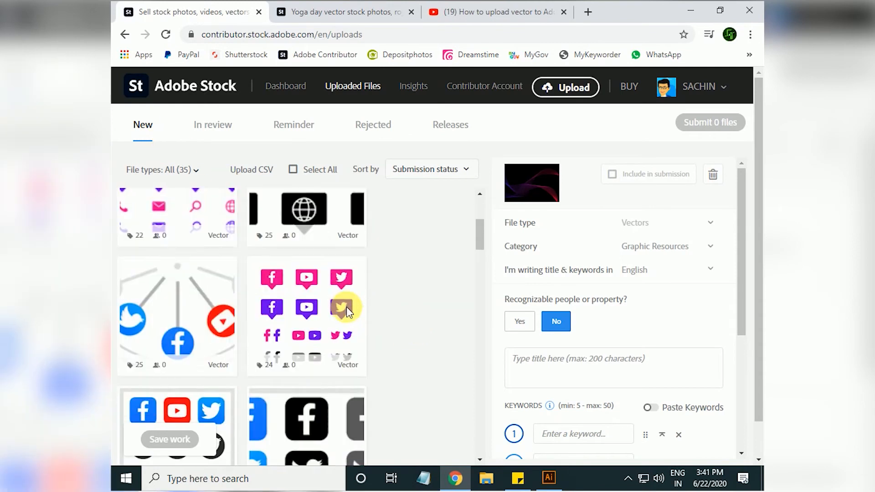
scroll(450, 327, "down", 5)
scroll(260, 247, "up", 9)
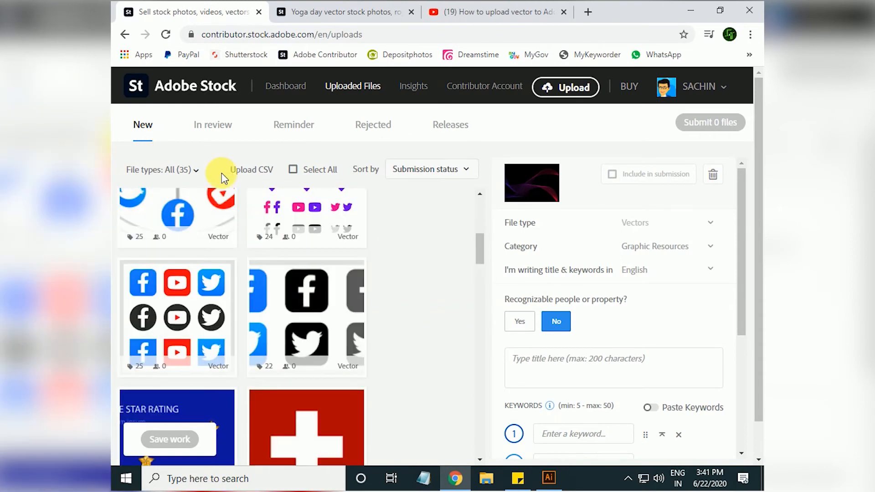
left_click_drag(480, 247, 473, 195)
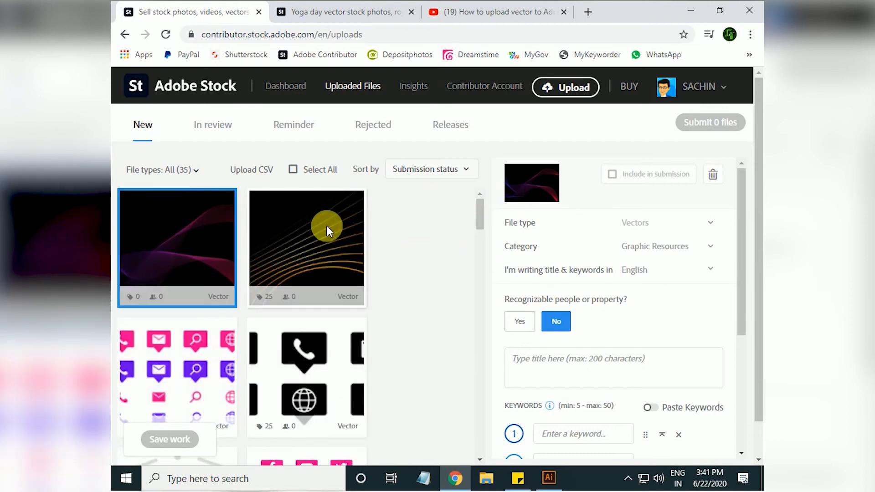
mouse_move(482, 206)
left_mouse_down()
mouse_move(482, 289)
mouse_move(481, 204)
left_mouse_up()
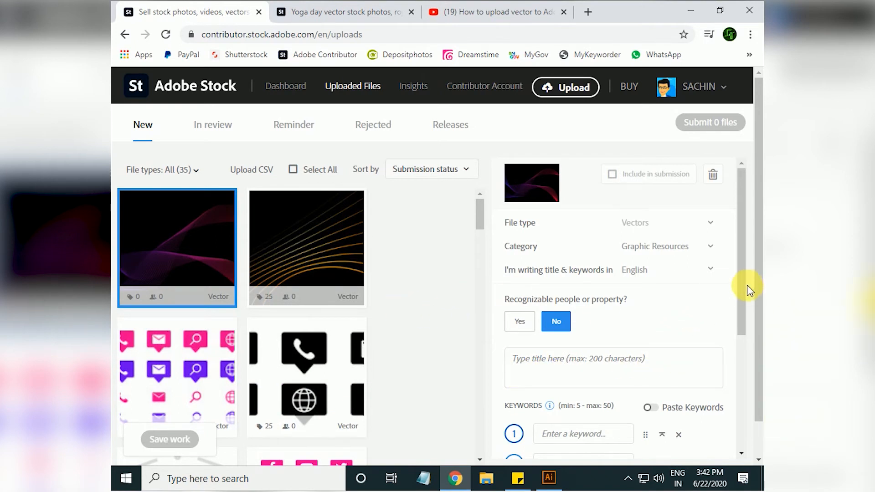
Check the uploaded files that are in review and those under Reminder
left_click(230, 128)
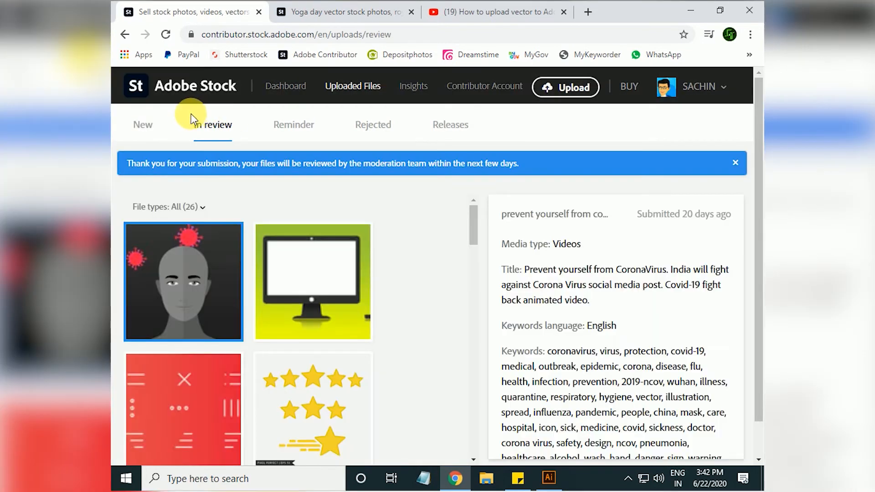
left_click_drag(191, 122, 240, 117)
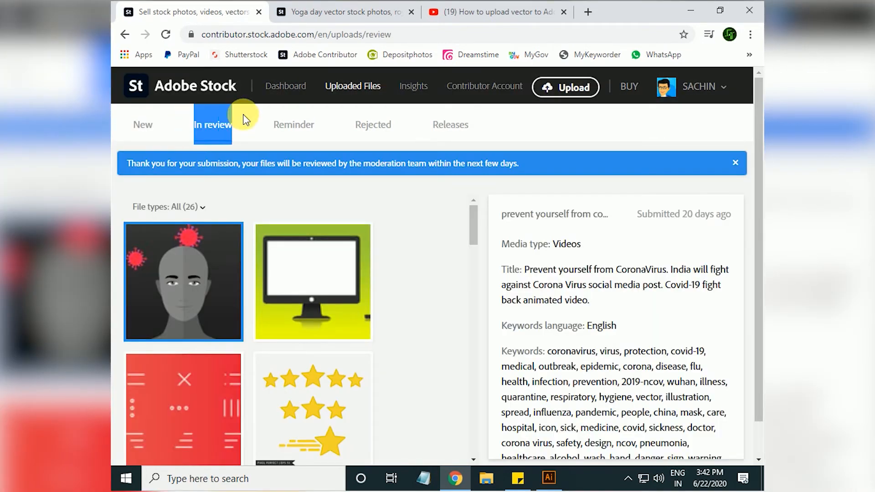
left_click(421, 263)
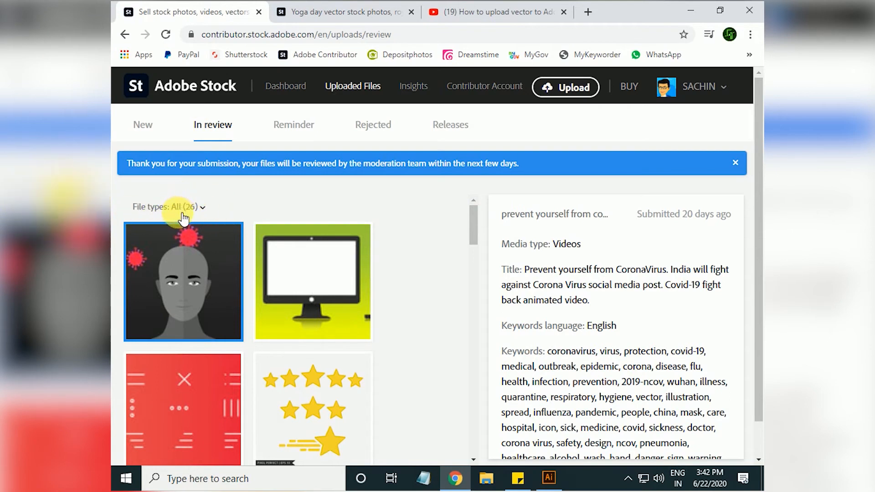
left_click_drag(476, 217, 514, 222)
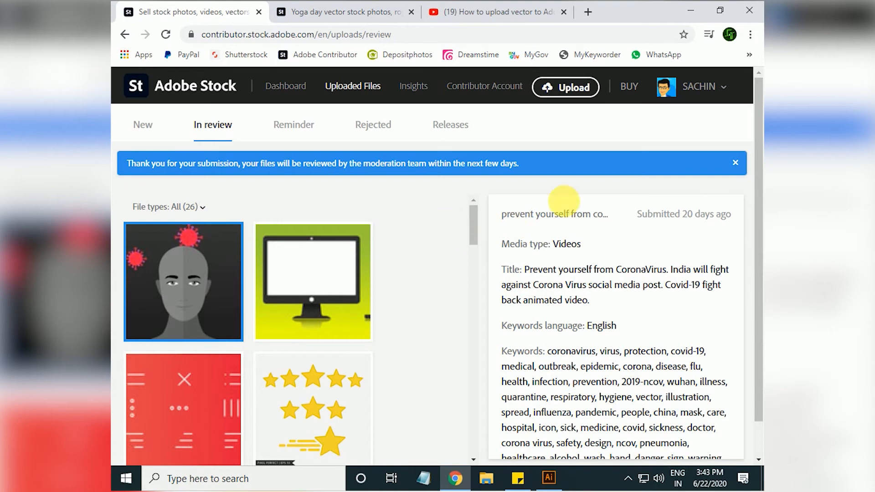
left_click(295, 127)
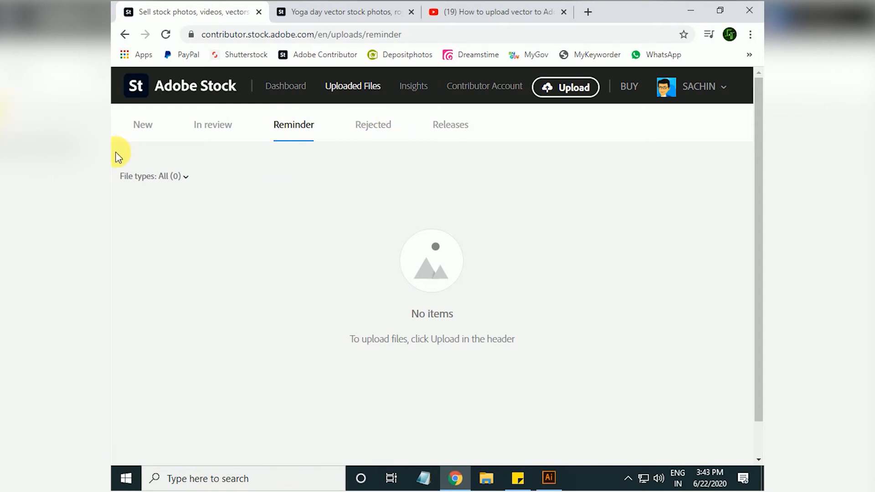
Switch to Illustrator, check the greeting's artboard dimensions in the artboard properties, and return to the Selection tool
left_click(546, 478)
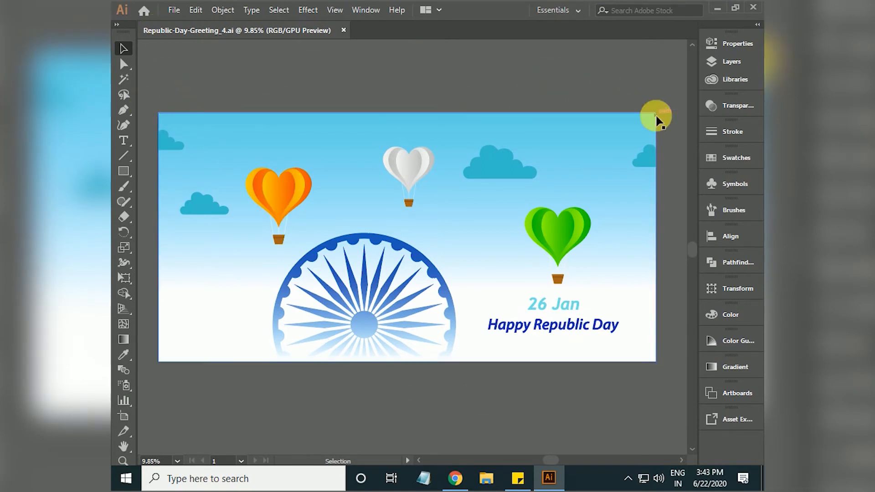
left_click(746, 43)
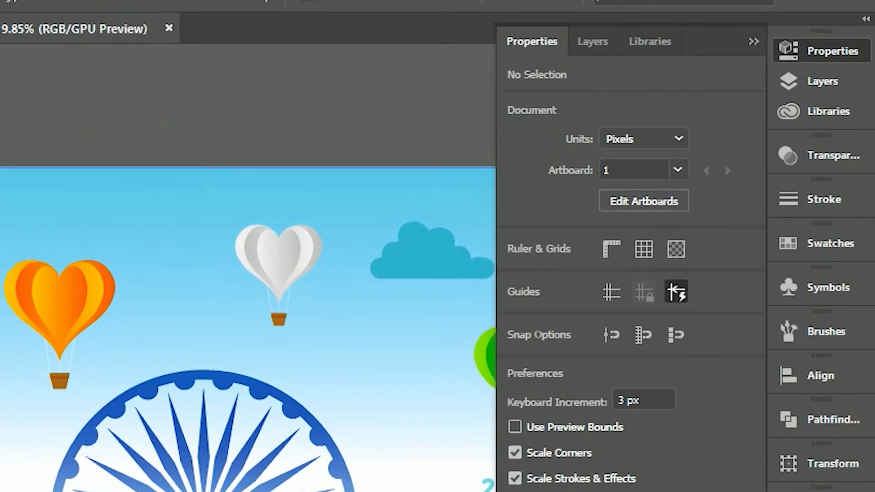
left_click(644, 201)
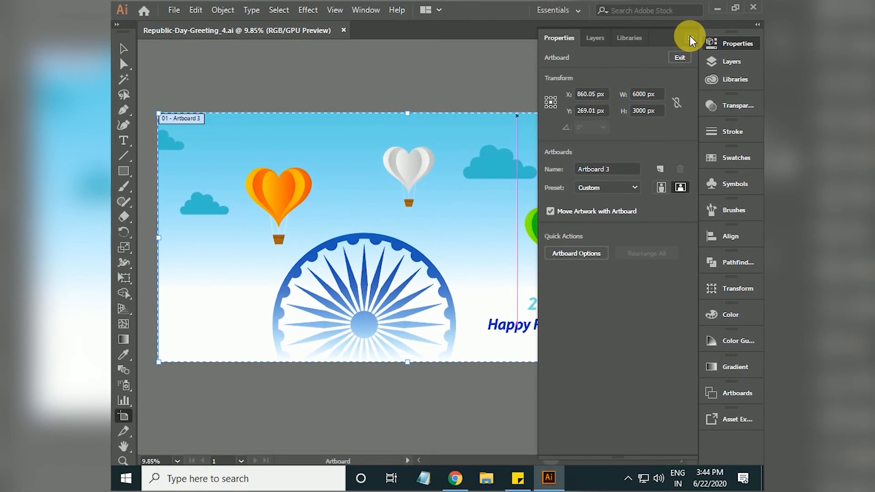
left_click(690, 39)
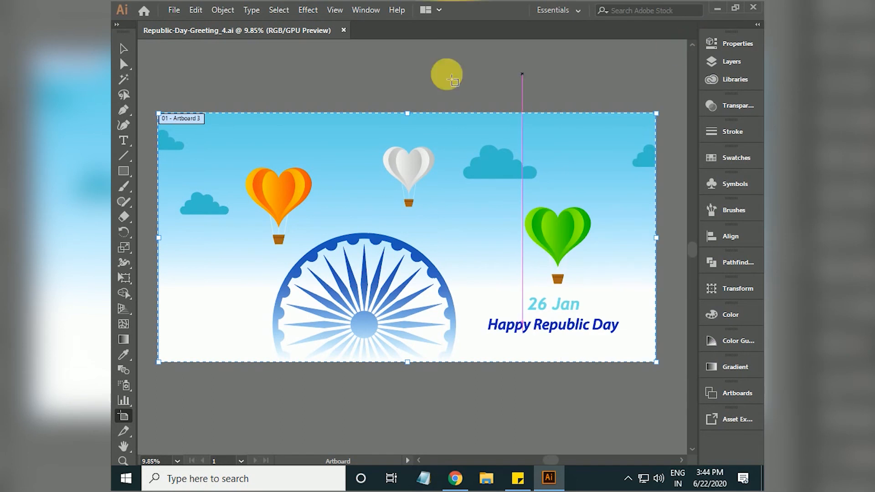
left_click(127, 48)
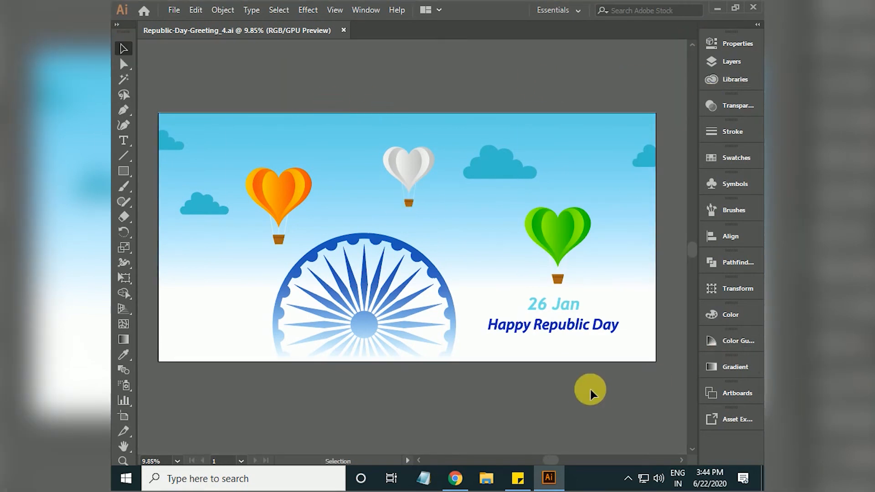
Save the artwork to the Desktop as Republic-Day-Greeting in Adobe Illustrator (*.AI) format, version Illustrator CC
left_click(173, 9)
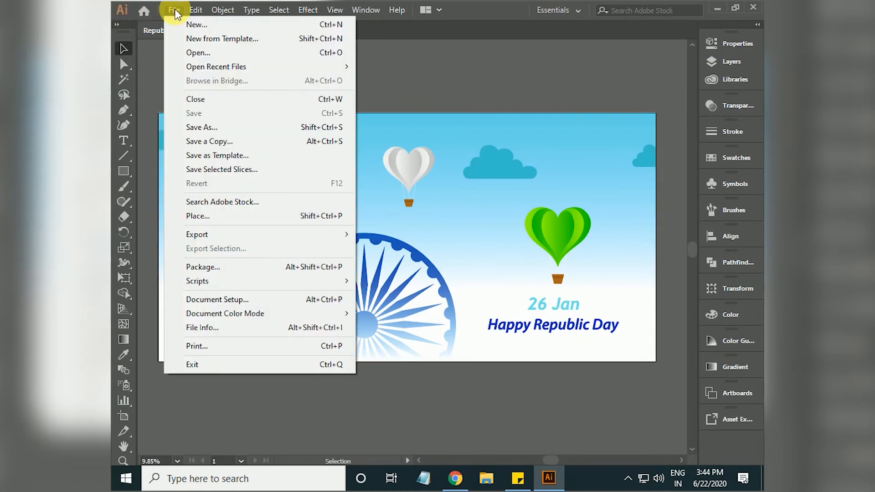
left_click(210, 127)
left_click_drag(210, 215, 211, 115)
left_click(163, 96)
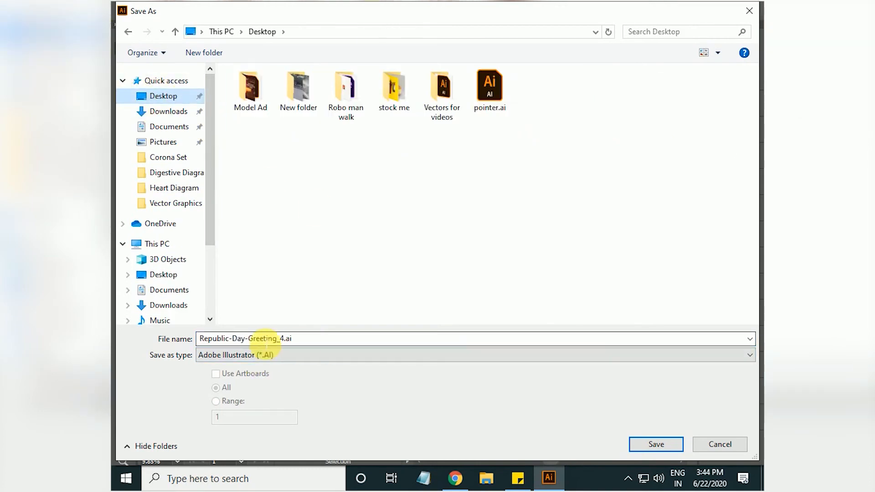
double_click(311, 345)
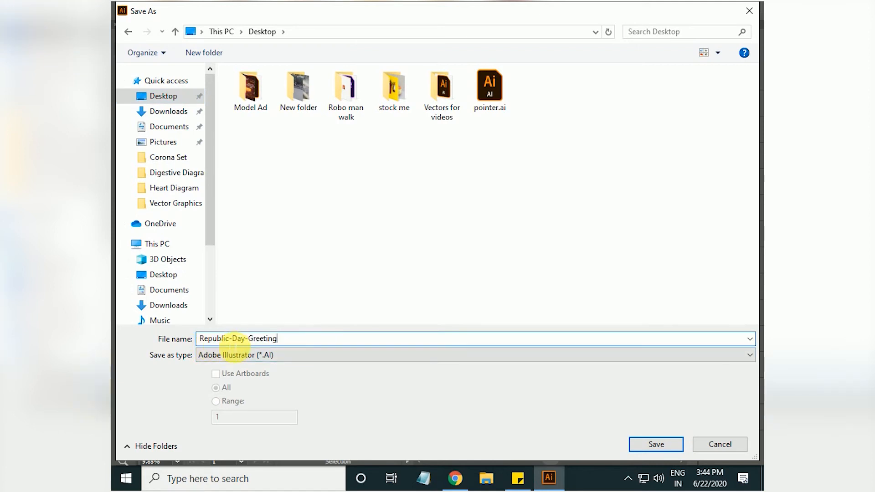
left_click(649, 445)
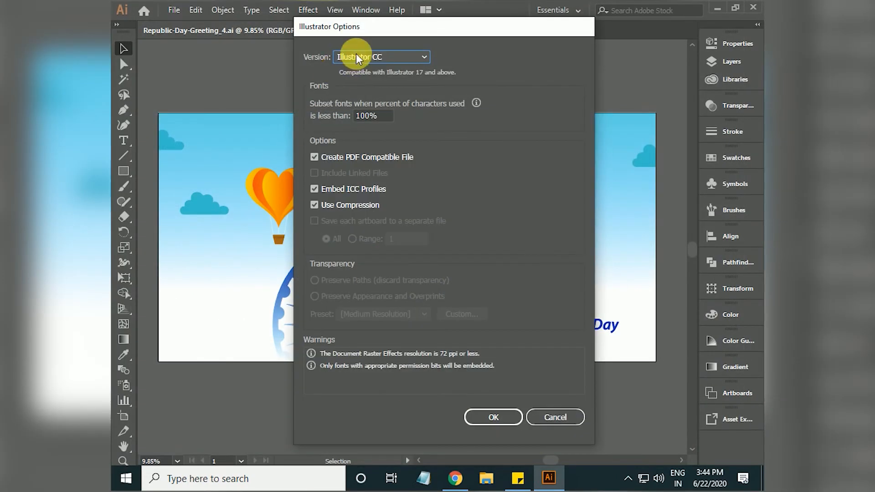
left_click(501, 416)
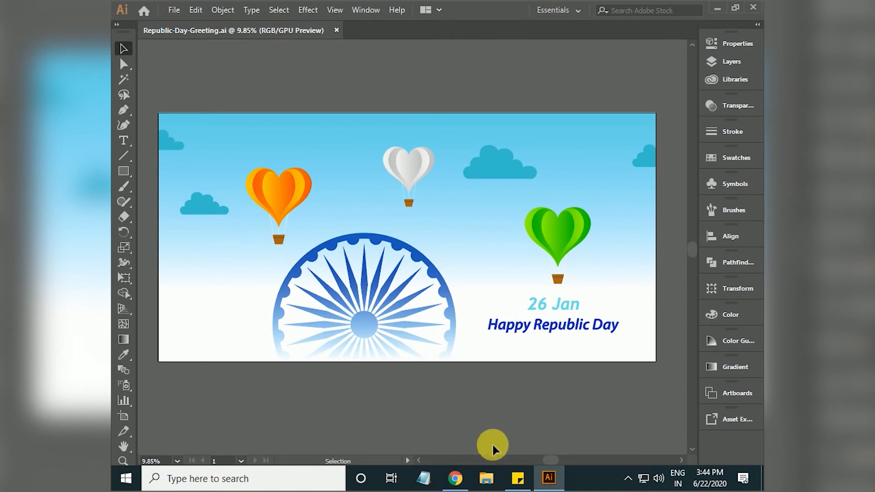
Switch to the Adobe Stock contributor site in Chrome and upload Republic-Day-Greeting.ai from the Desktop
left_click(455, 478)
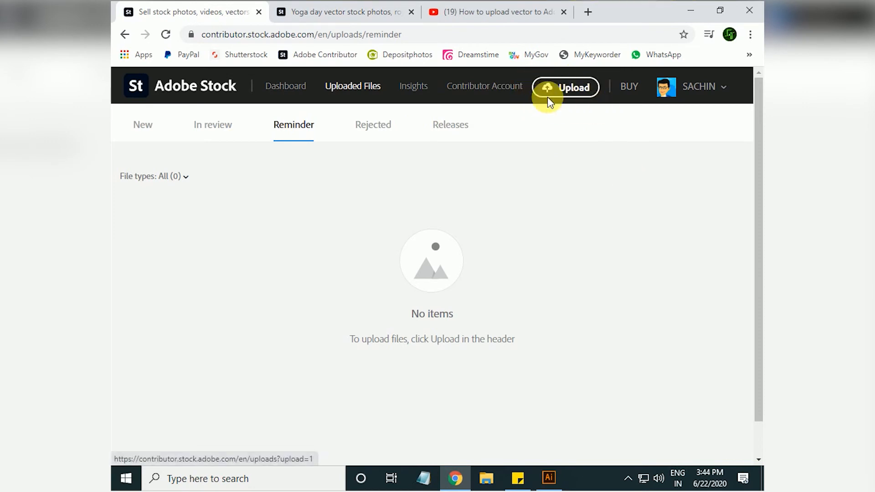
left_click(563, 87)
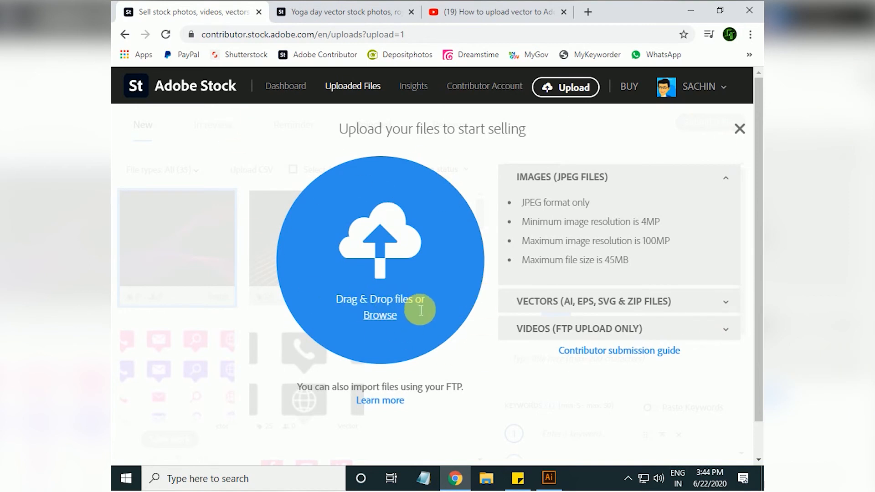
left_click(378, 314)
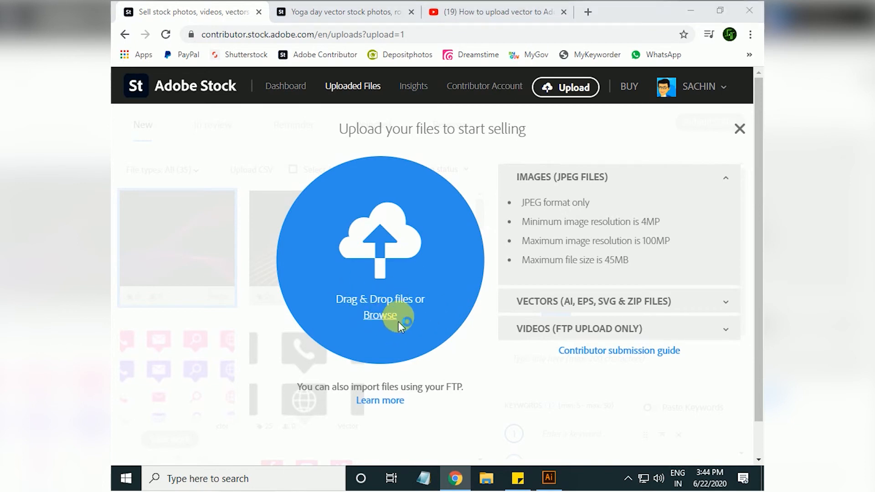
left_click(166, 98)
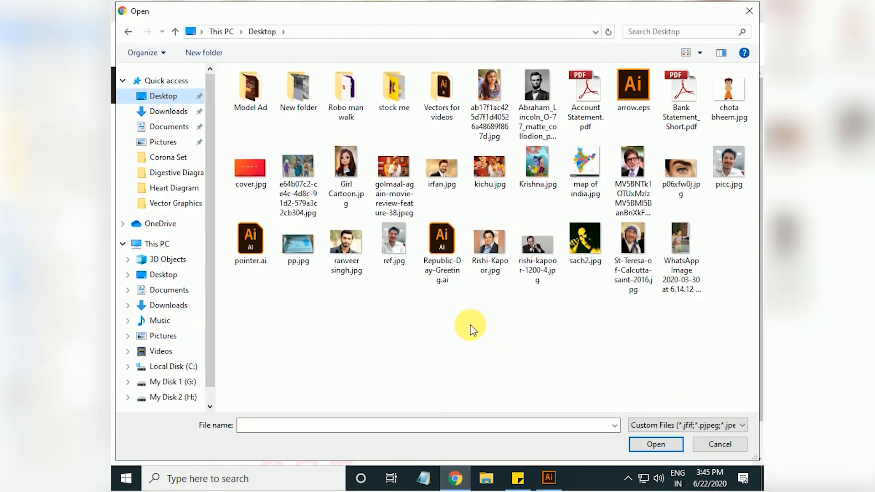
left_click(445, 239)
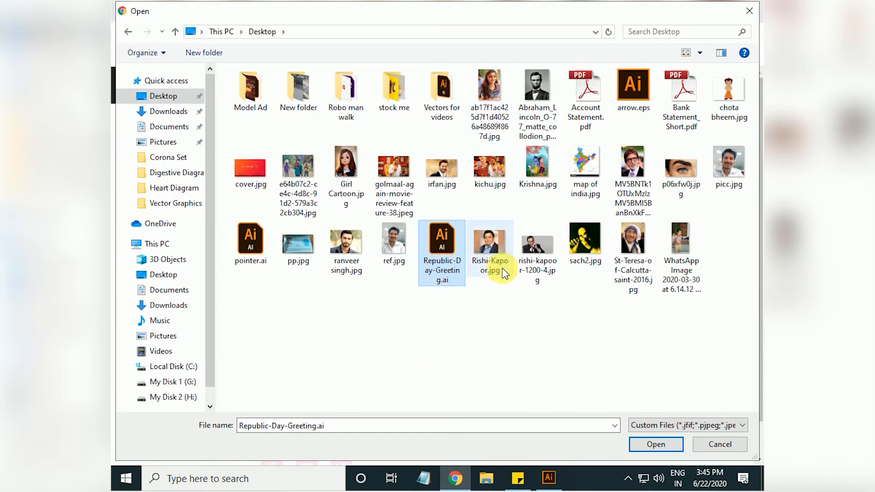
left_click(656, 444)
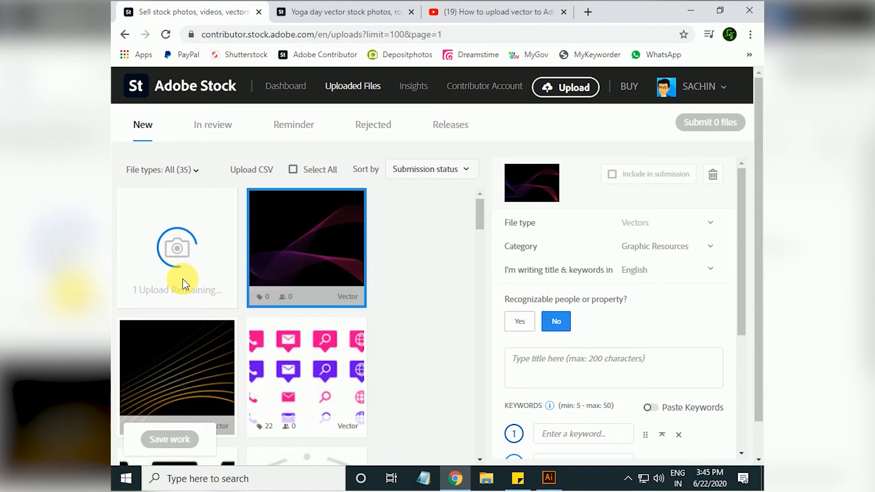
Select the newly uploaded greeting vector and set its category to Culture and Religion
left_click(192, 272)
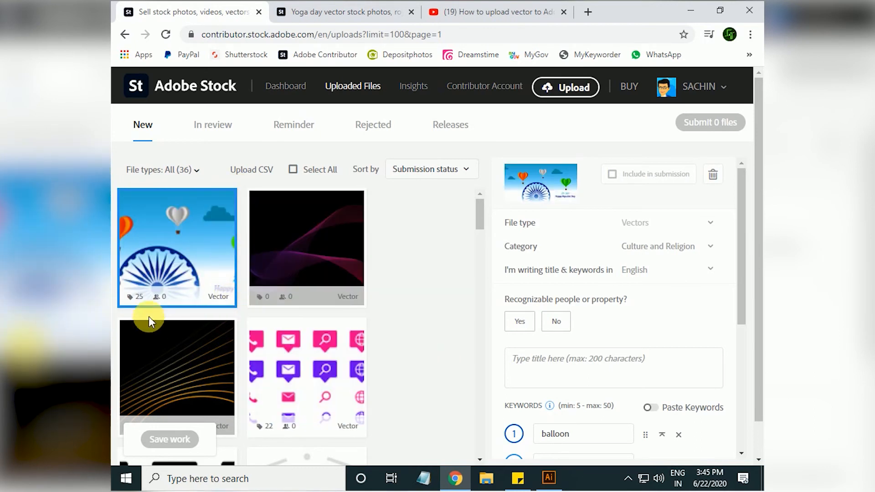
mouse_move(185, 249)
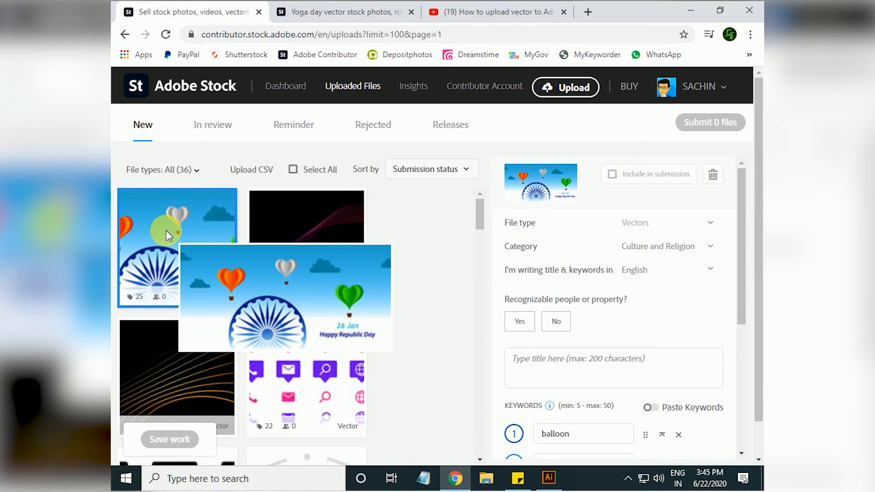
left_click(179, 239)
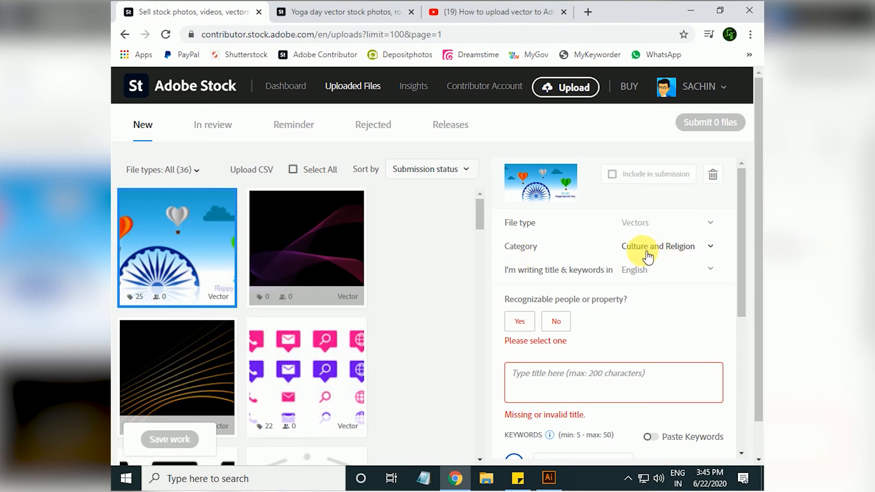
left_click(677, 248)
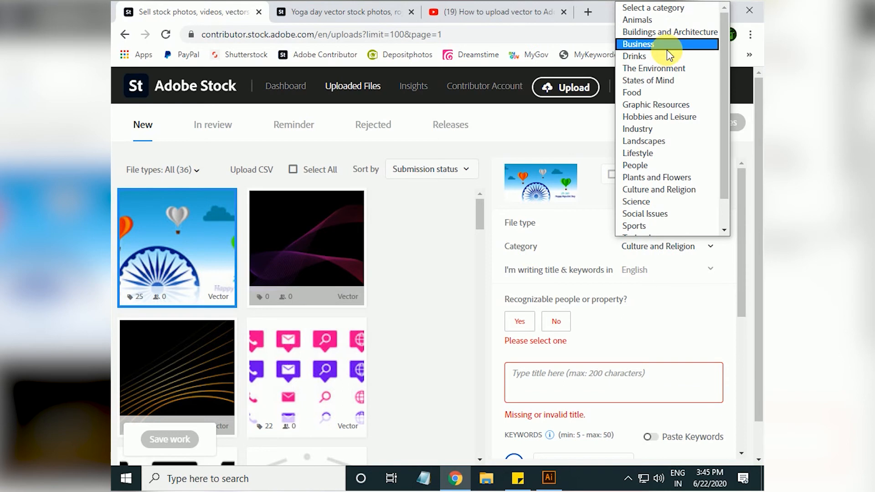
scroll(668, 155, "down", 1)
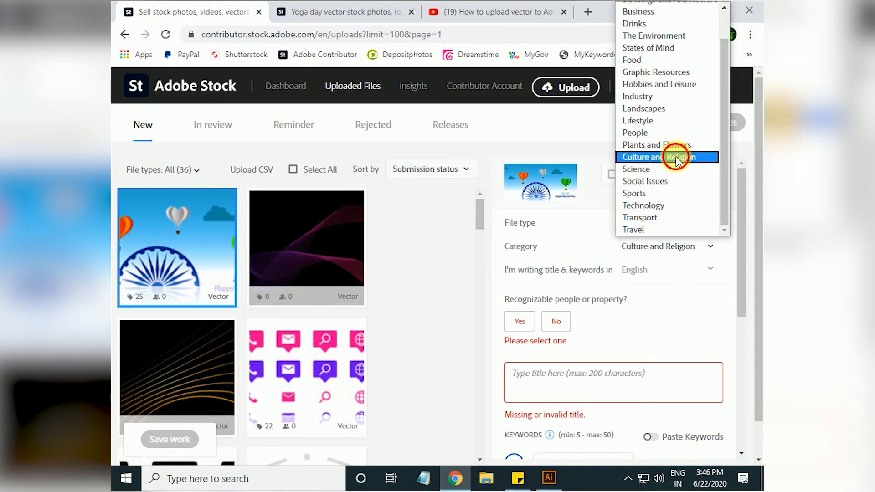
left_click(678, 159)
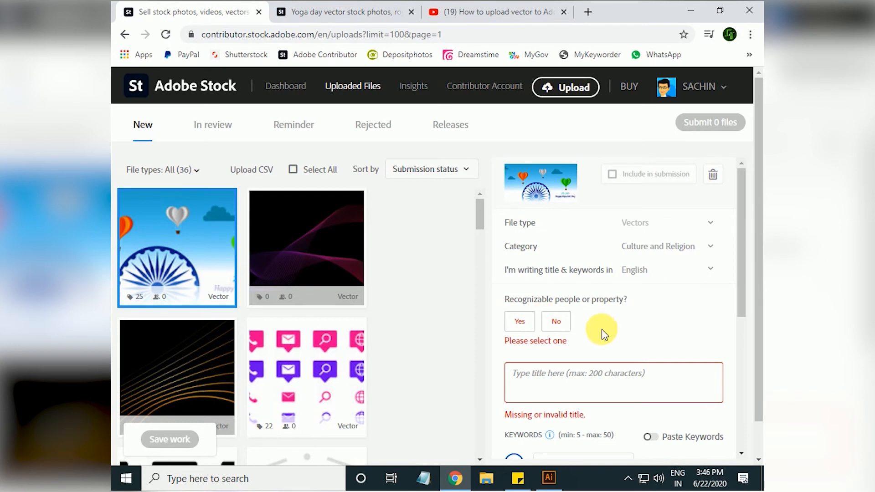
Answer No to recognizable people or property and enter the title "Republic day of India Greeting background with tricolor balloons and chakra"
left_click(558, 322)
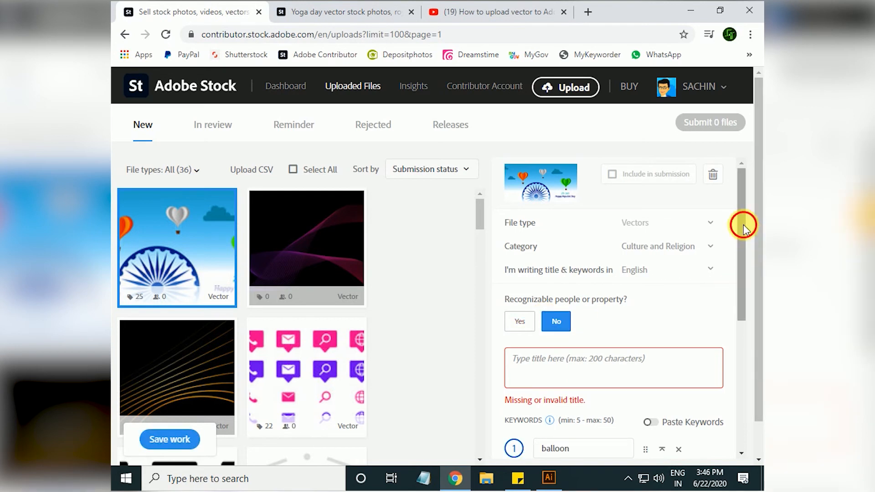
left_click_drag(742, 229, 743, 247)
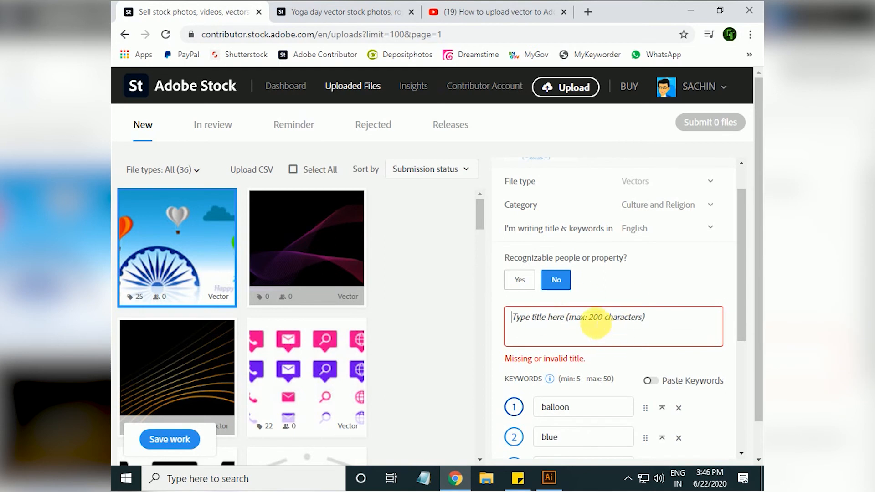
left_click(684, 324)
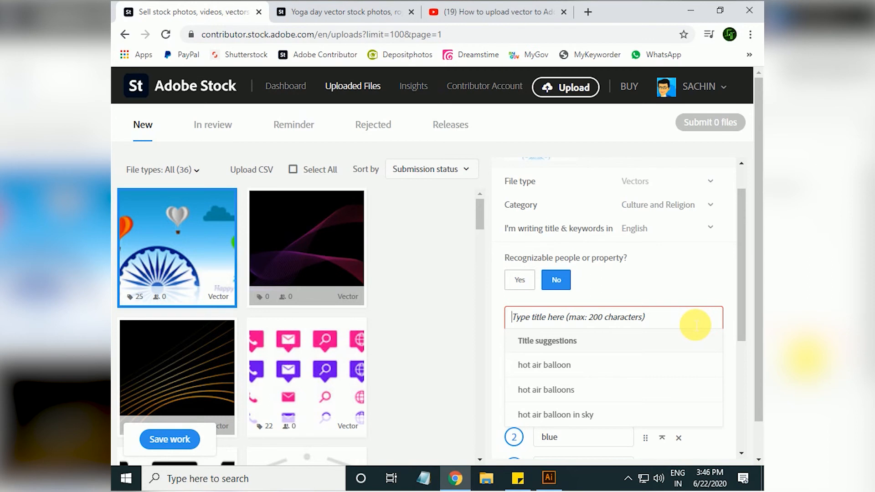
type("Republic day of India Gr")
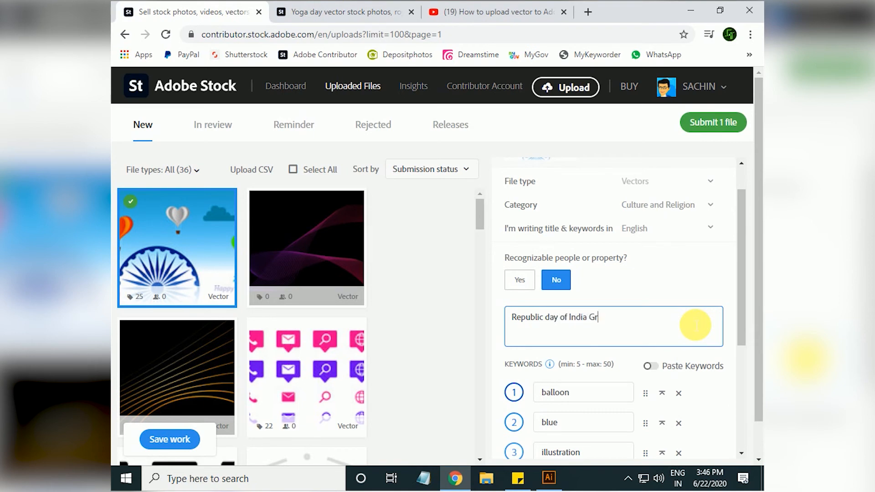
type("eeting background with tricolors")
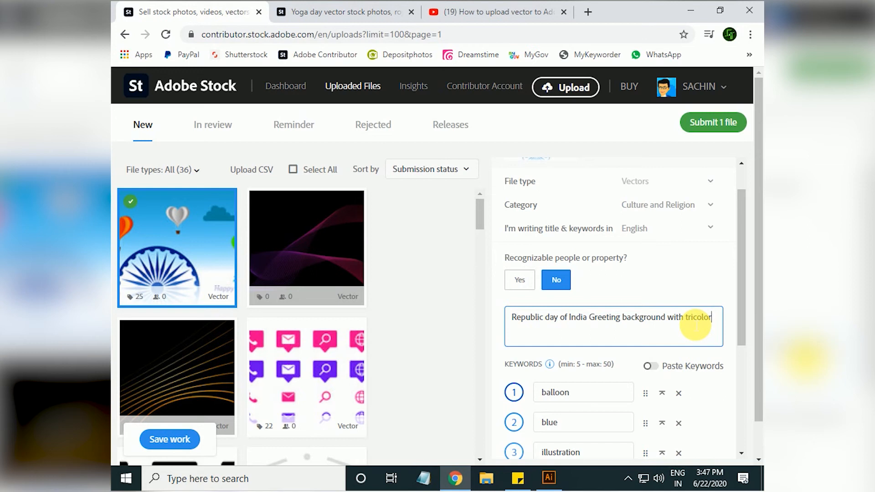
type("balloons and chakra")
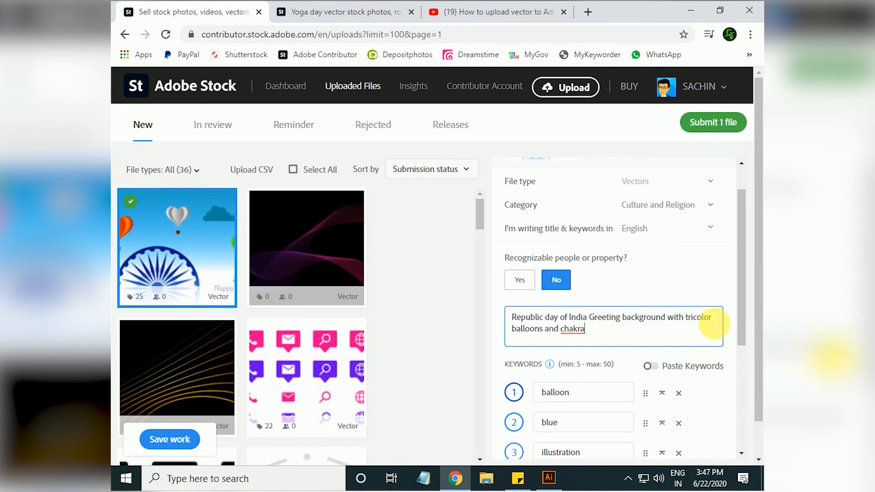
Replace the first suggested keyword with "republic day"
left_click_drag(743, 250, 743, 309)
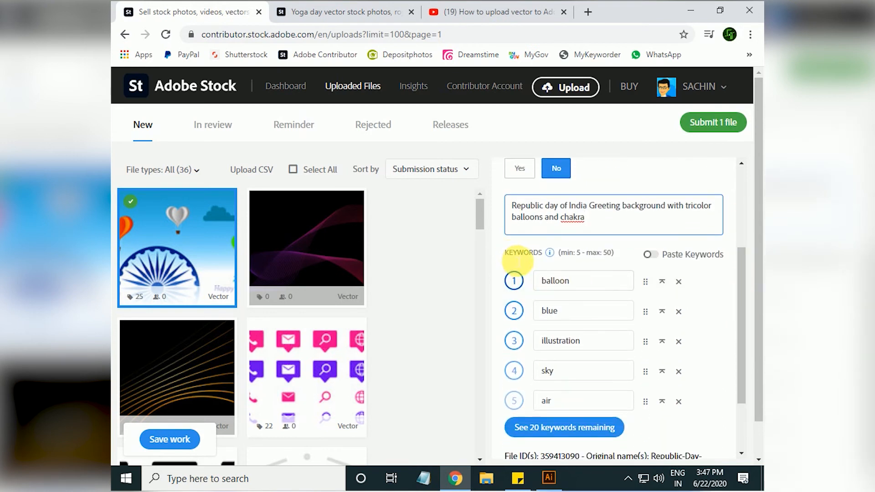
left_click(595, 291)
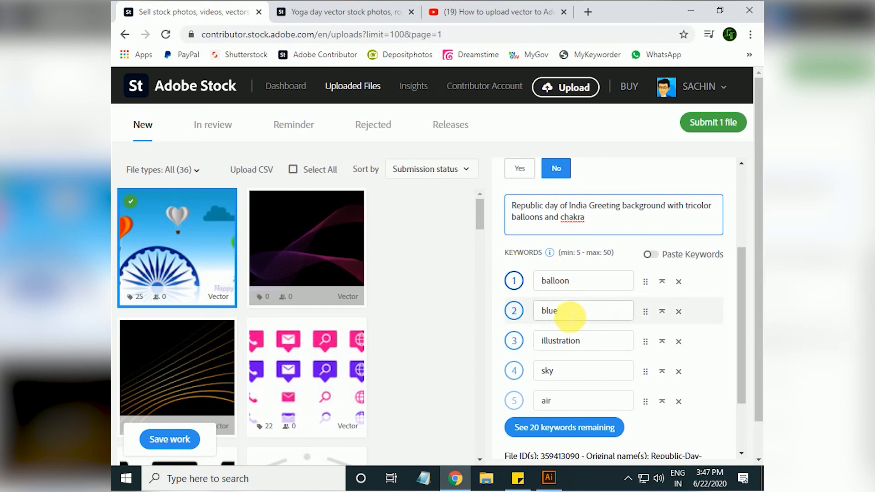
mouse_move(196, 218)
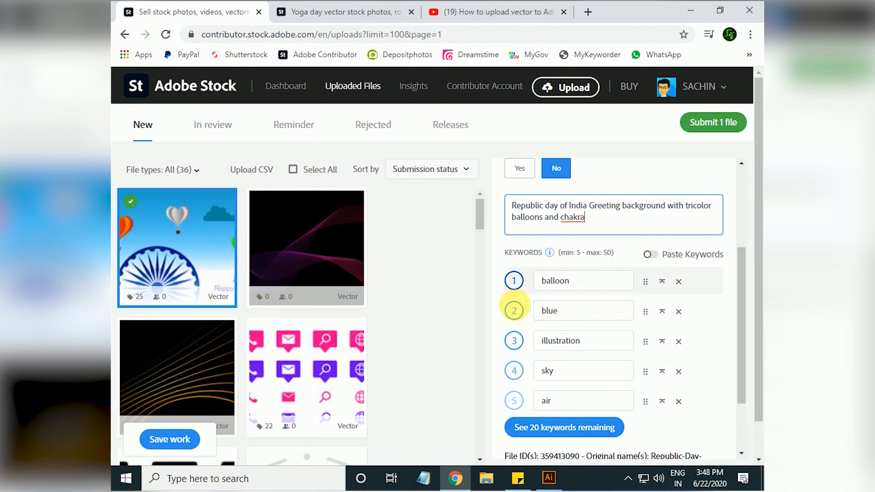
left_click(591, 283)
key("BackSpace")
key("BackSpace")
key("BackSpace")
key("BackSpace")
key("BackSpace")
key("BackSpace")
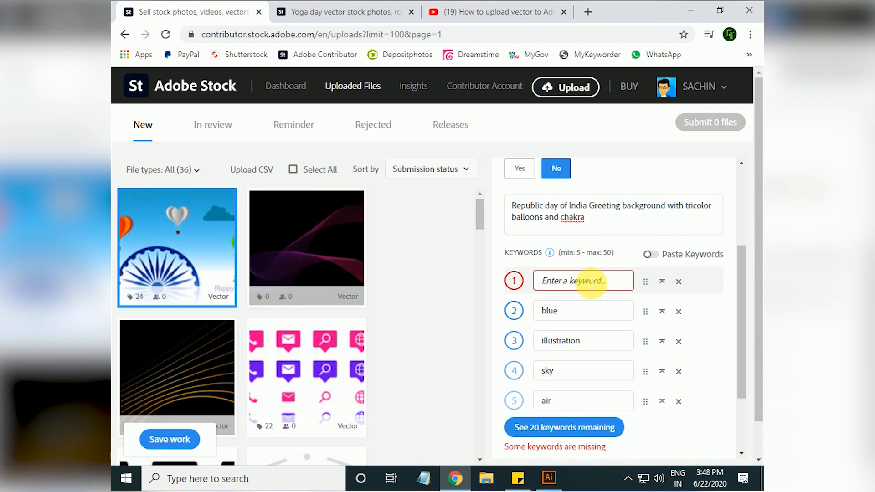
type("republic day")
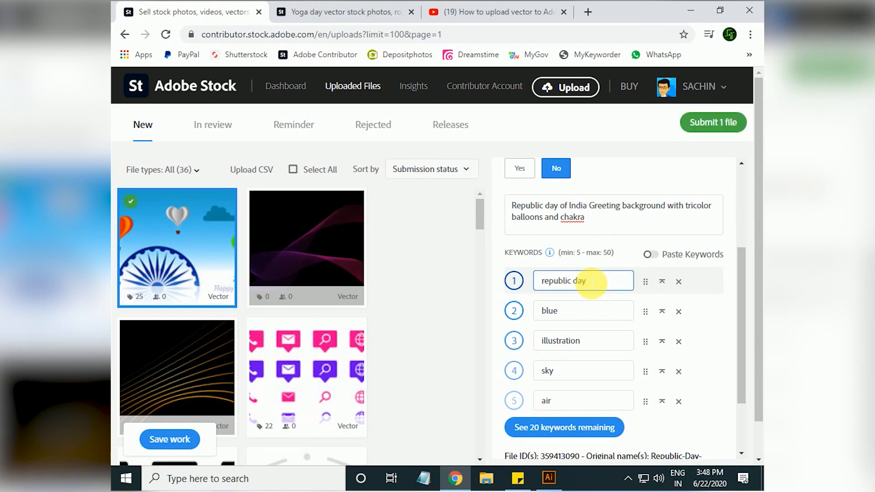
Replace keywords 2 to 5 with "india", "sky", "patriotic background" and "we love india"
key("Tab")
type("india")
key("Tab")
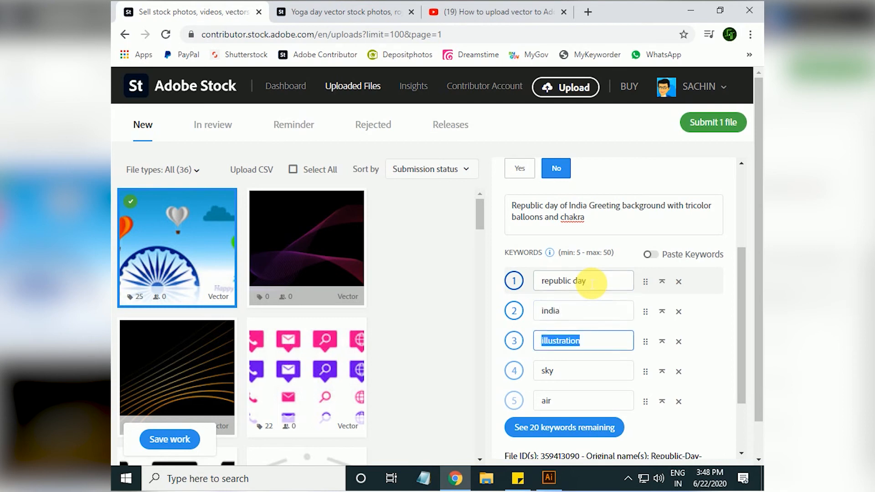
type("sky")
key("Tab")
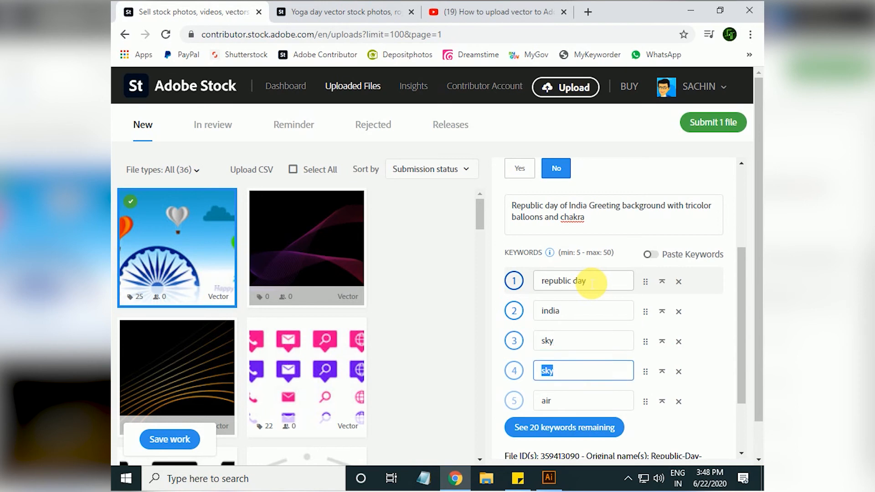
type("patriotic bac")
type("kground")
key("Tab")
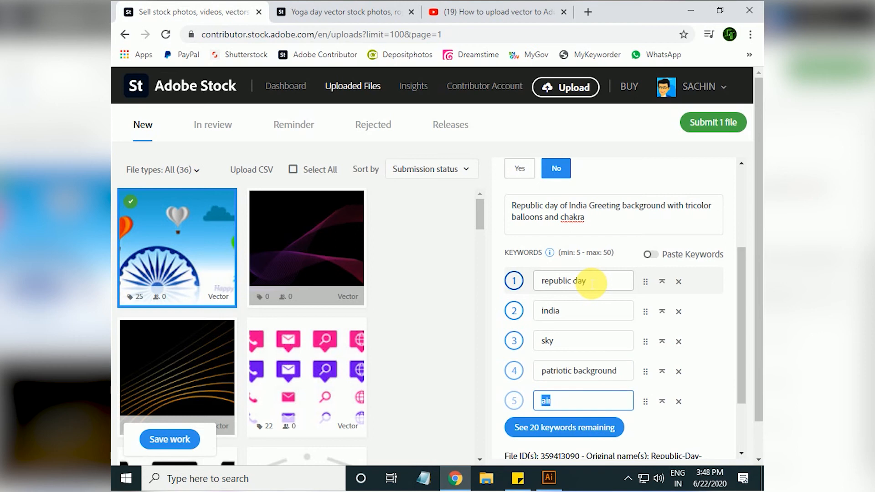
type("we3")
type("love")
type(" india")
Expand the remaining keywords and delete the unrelated keyword "fun"
left_click(557, 435)
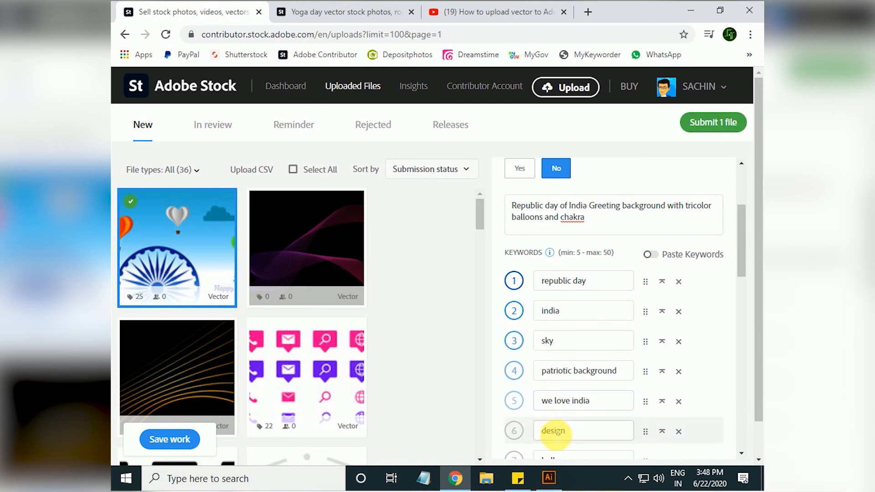
left_click_drag(738, 245, 741, 382)
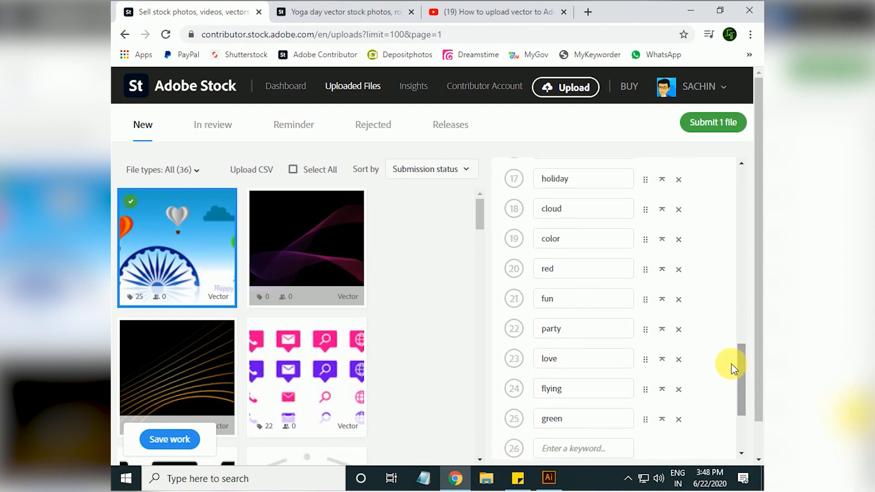
left_click(680, 302)
left_click_drag(742, 380, 737, 252)
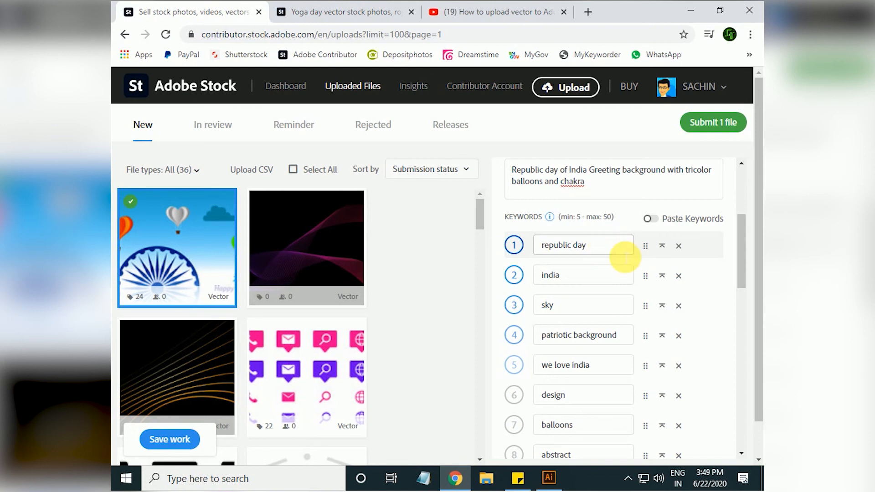
Review the full keyword list and delete the keywords "green" and "love"
left_click_drag(738, 242, 742, 321)
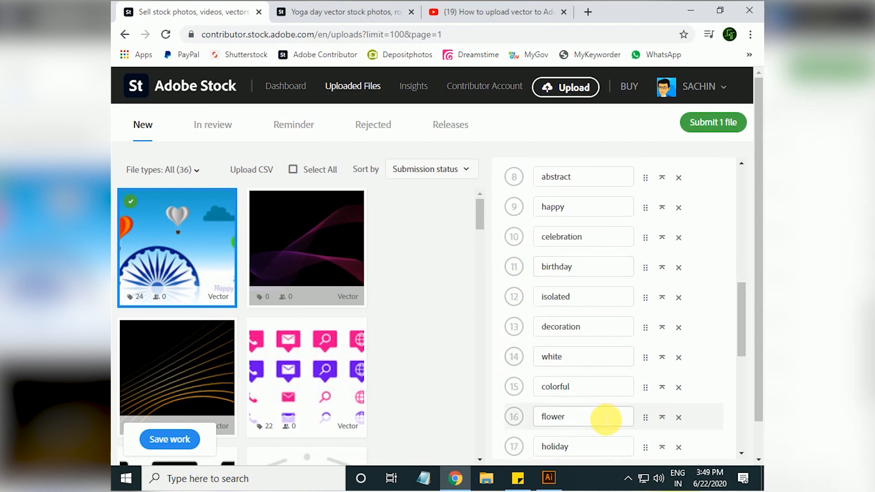
scroll(739, 368, "up", 6)
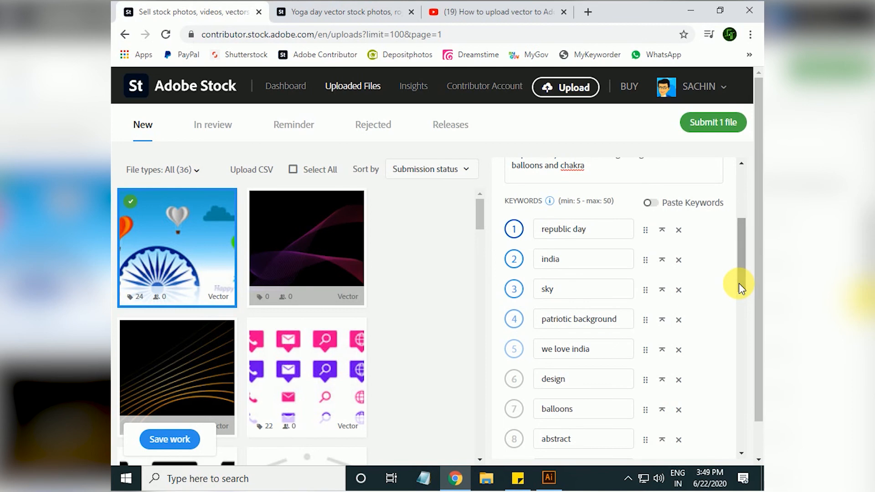
left_click_drag(739, 269, 758, 390)
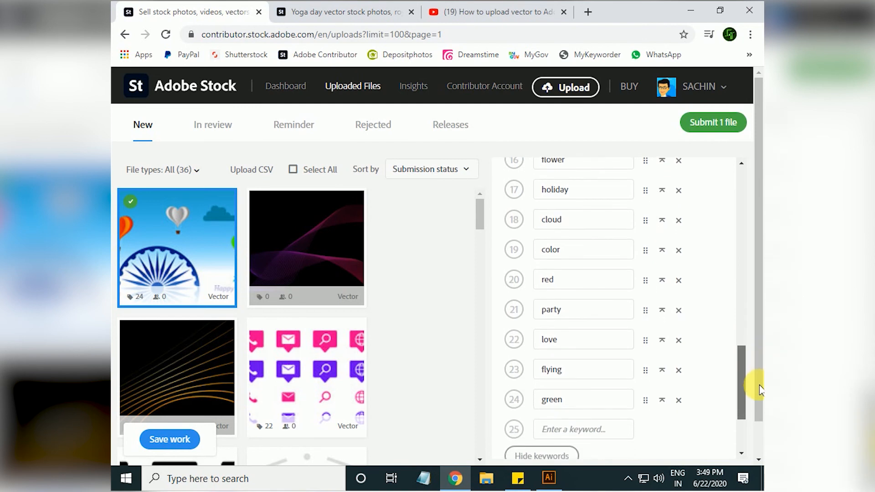
left_click(678, 400)
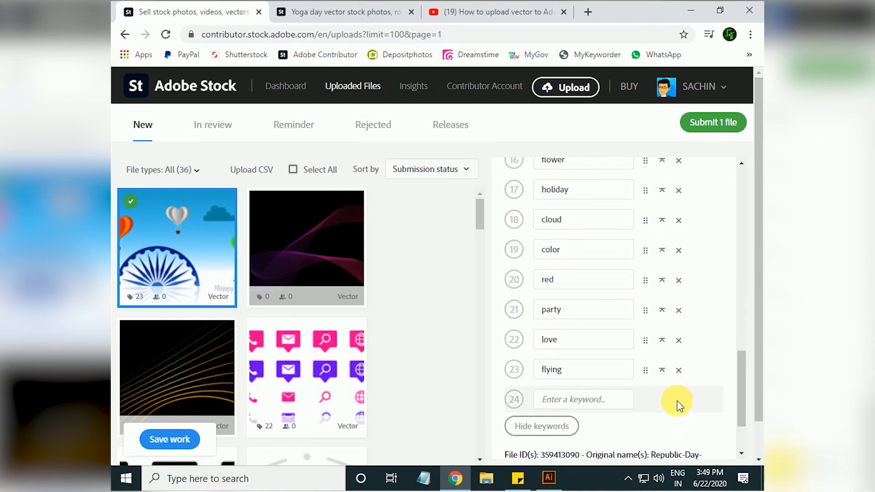
left_click(678, 340)
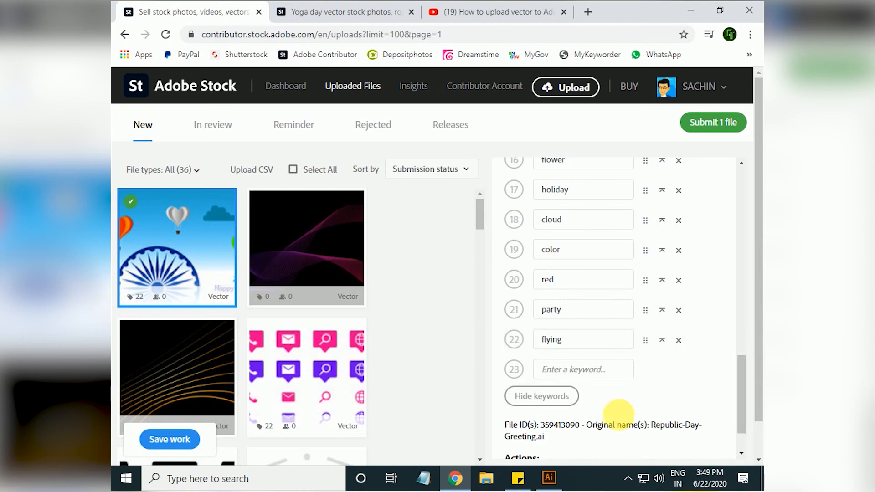
left_click_drag(744, 383, 747, 181)
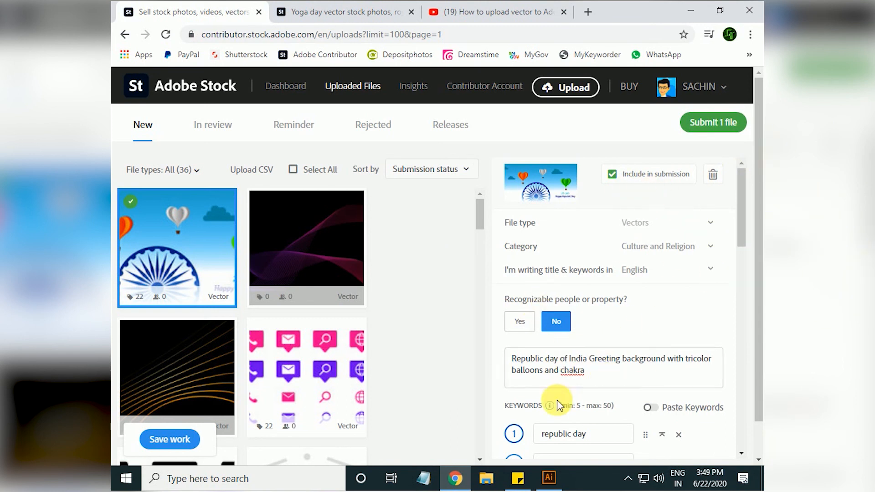
Check the completed details of the Republic Day greeting vector against another uploaded file, then submit the vector for moderation
mouse_move(742, 210)
left_mouse_down()
mouse_move(740, 261)
mouse_move(739, 220)
left_mouse_up()
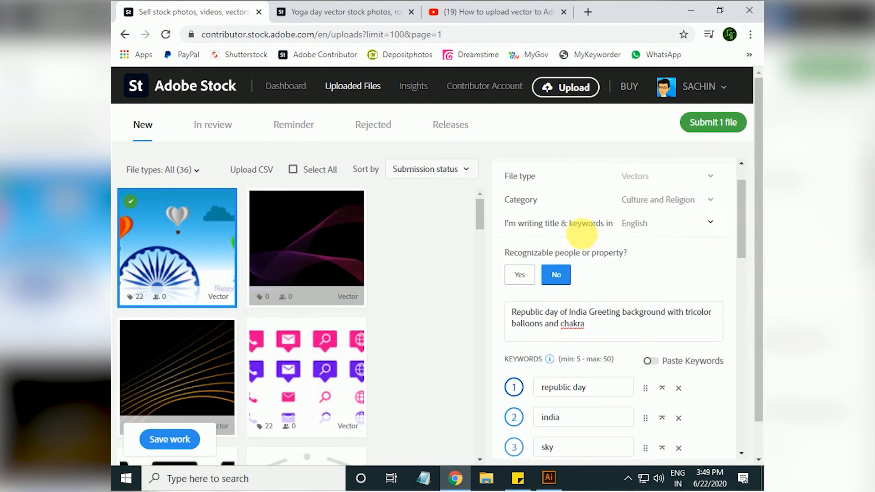
mouse_move(123, 195)
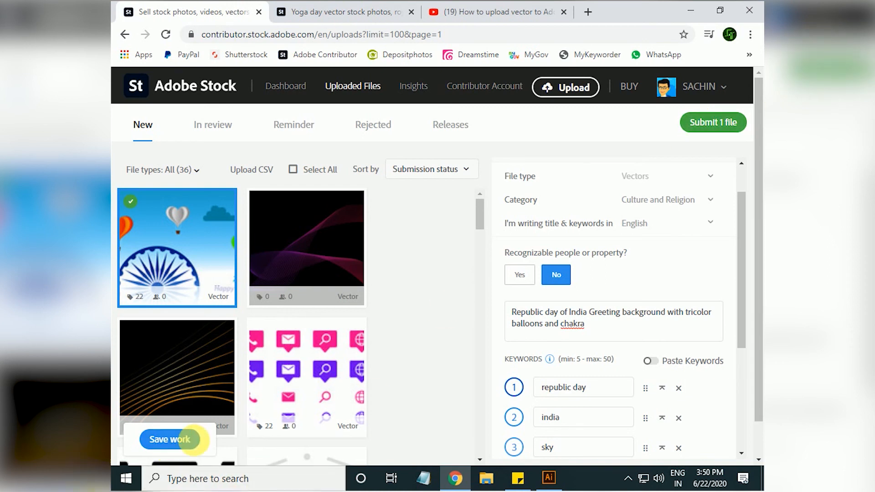
mouse_move(364, 405)
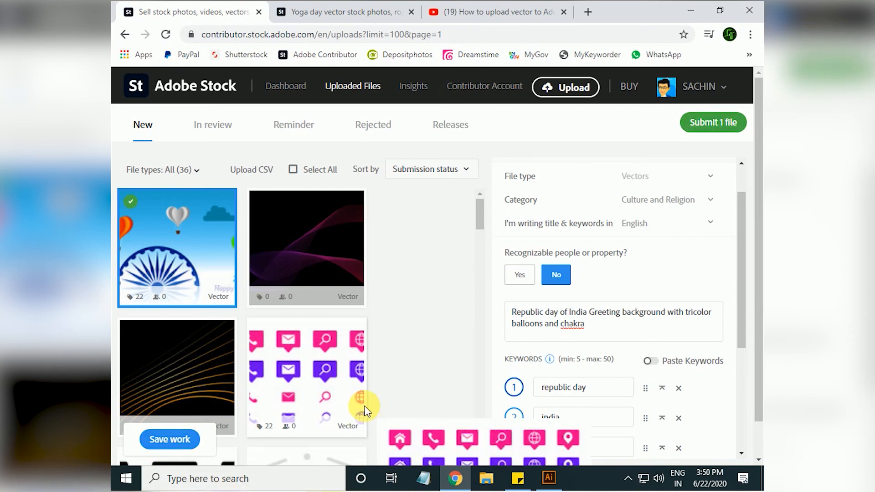
left_click(324, 242)
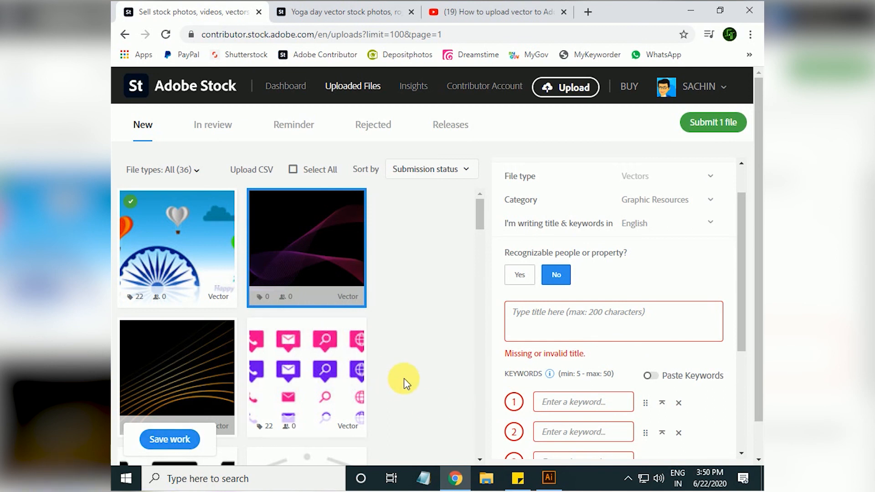
left_click(136, 251)
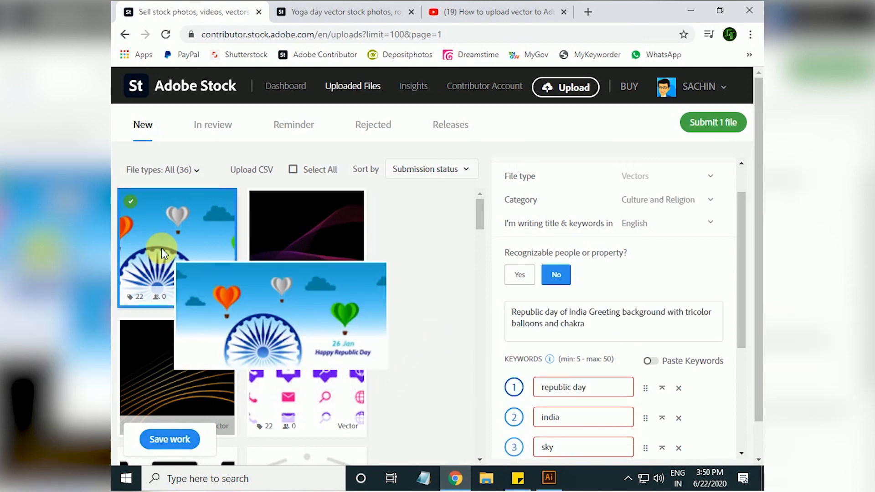
left_click(718, 124)
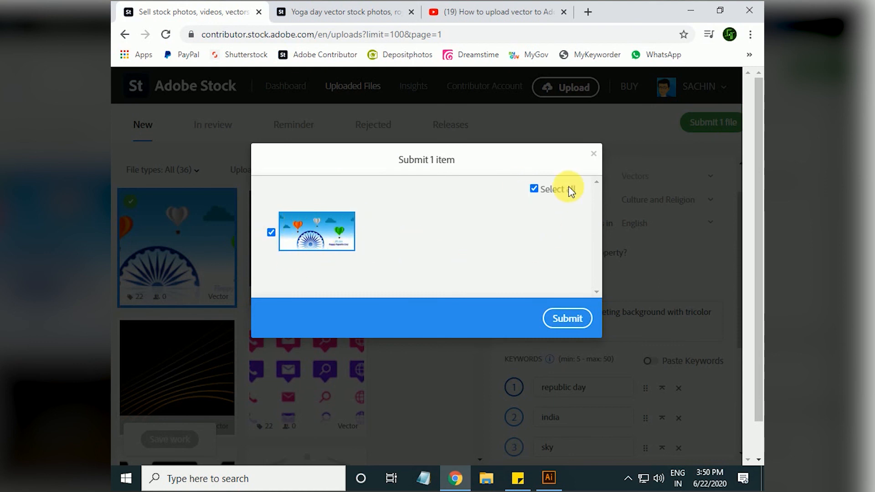
left_click(573, 319)
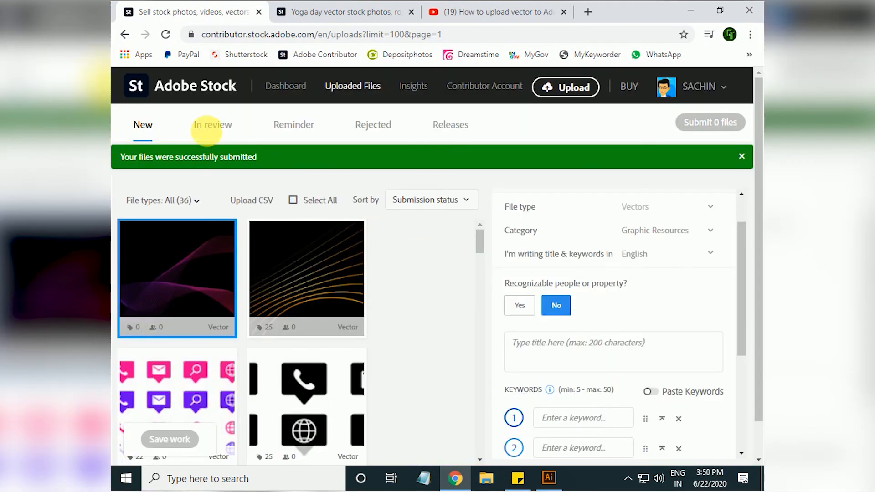
Open the files in review and examine the submitted Republic Day vector's submission time, media type, title, keywords and category
left_click(223, 124)
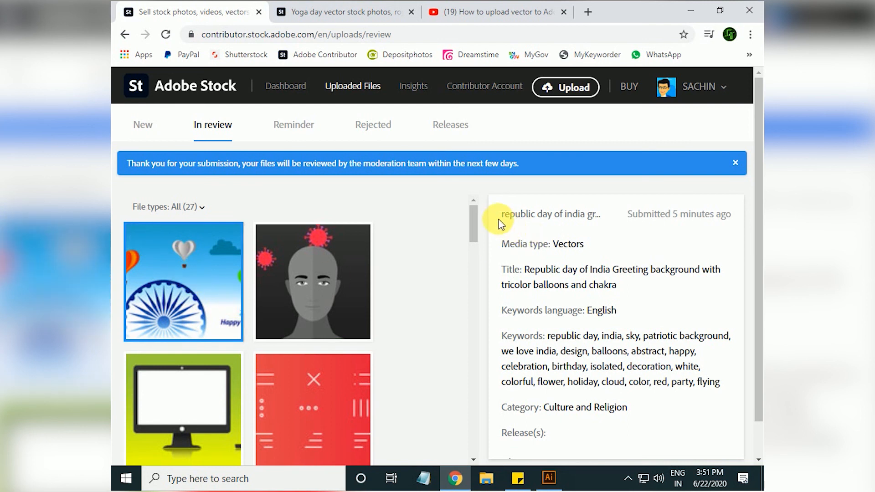
scroll(759, 167, "down", 1)
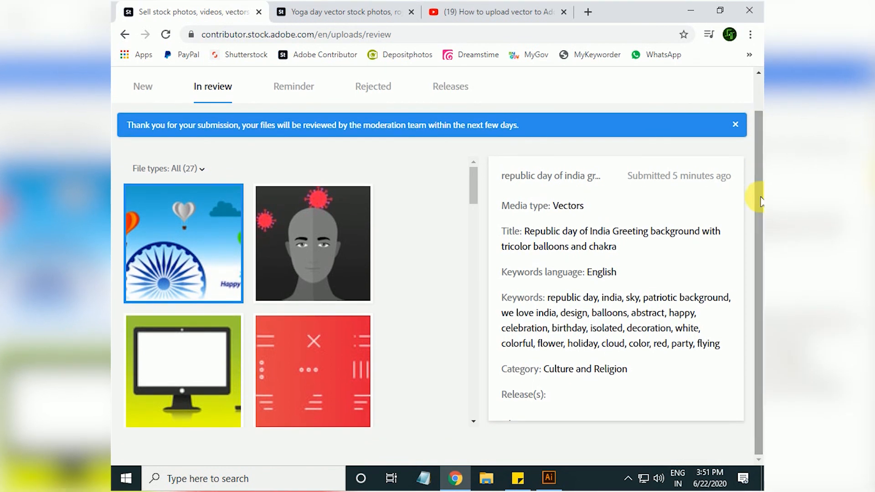
left_click_drag(628, 177, 734, 179)
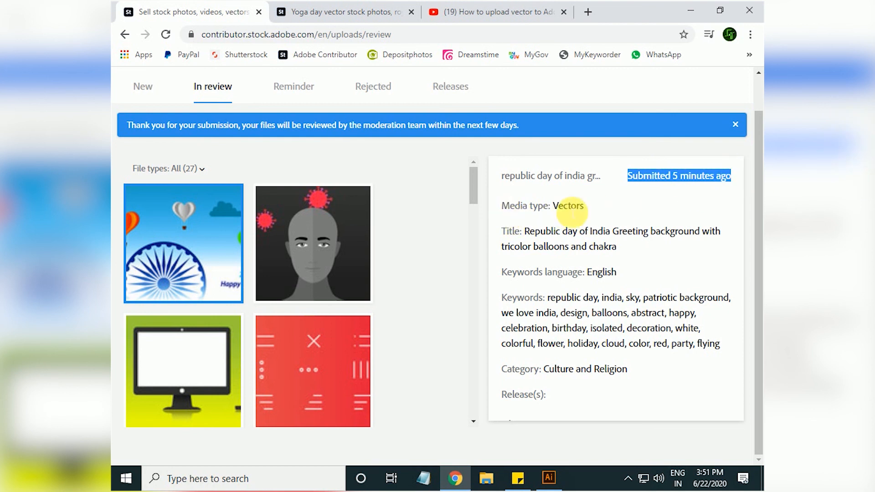
left_click_drag(557, 206, 605, 205)
left_click_drag(502, 232, 611, 234)
left_click_drag(503, 298, 668, 367)
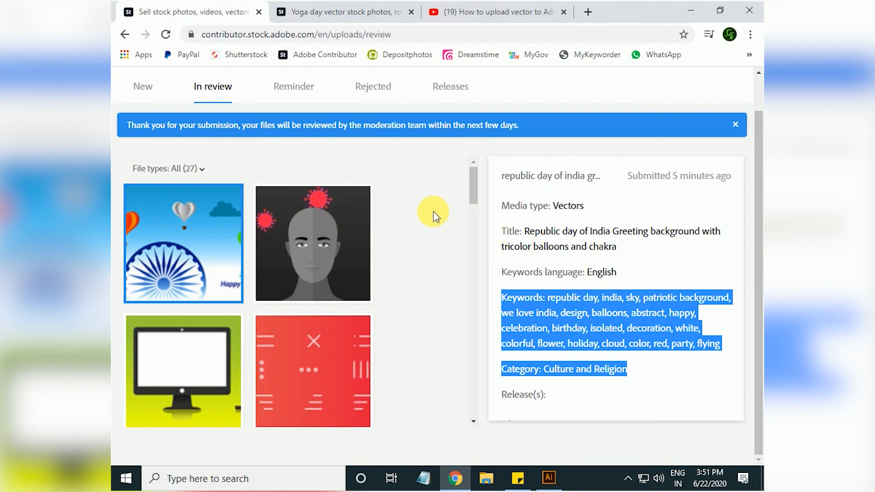
left_click_drag(759, 191, 760, 148)
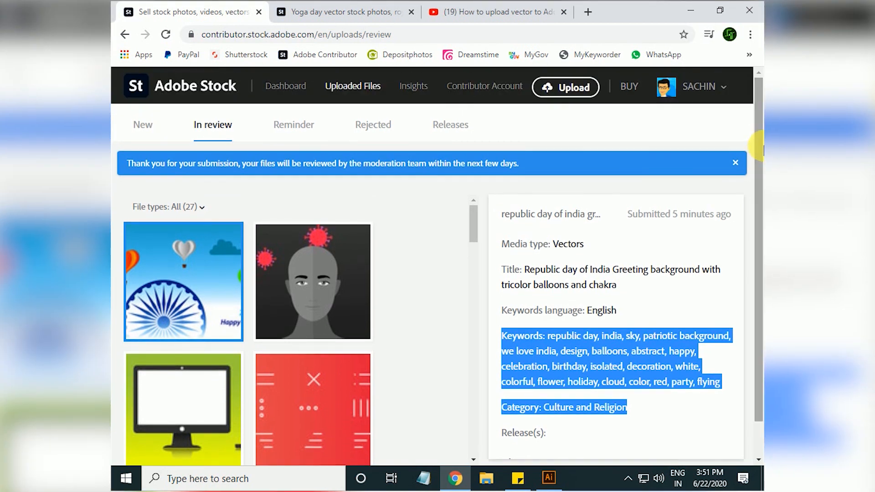
left_click_drag(756, 130, 755, 95)
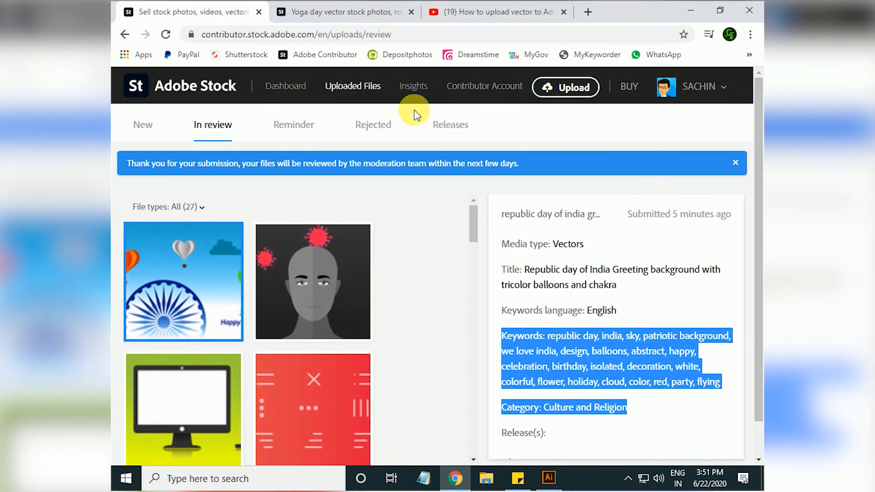